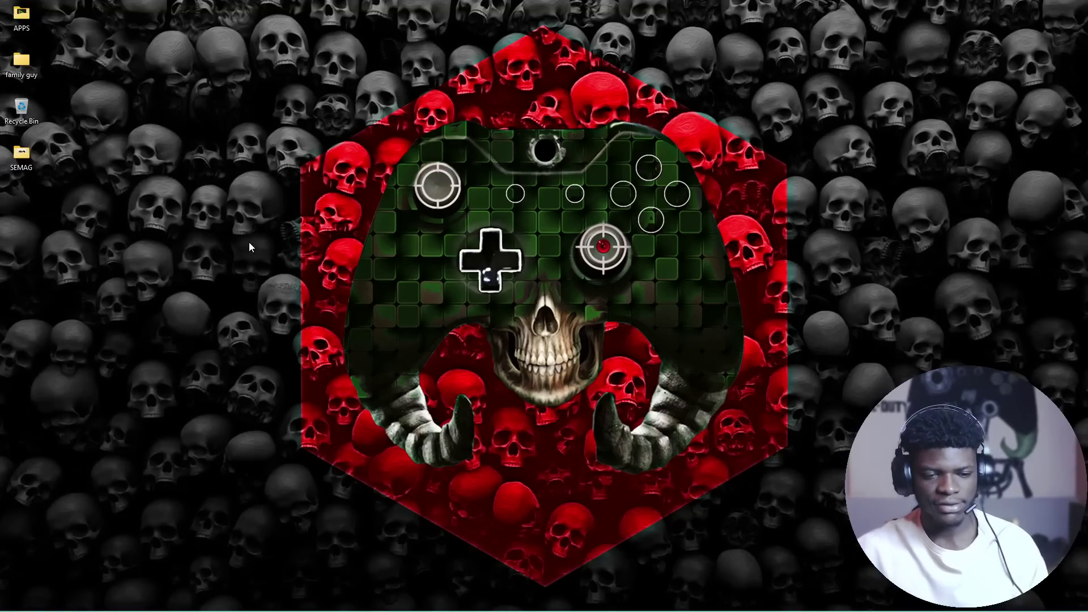
right_click(479, 245)
left_click(532, 290)
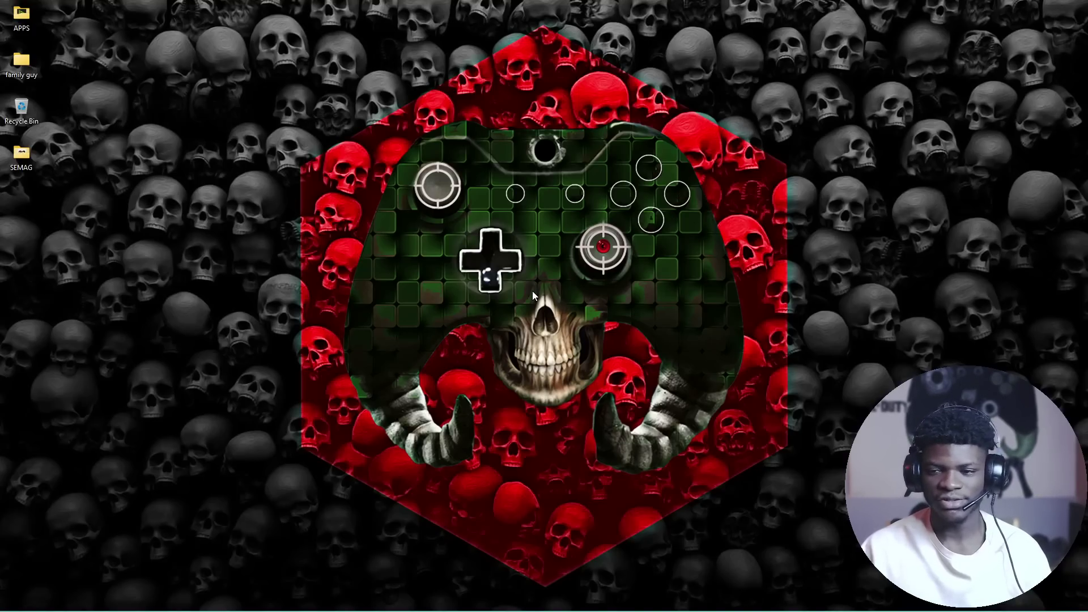
right_click(395, 256)
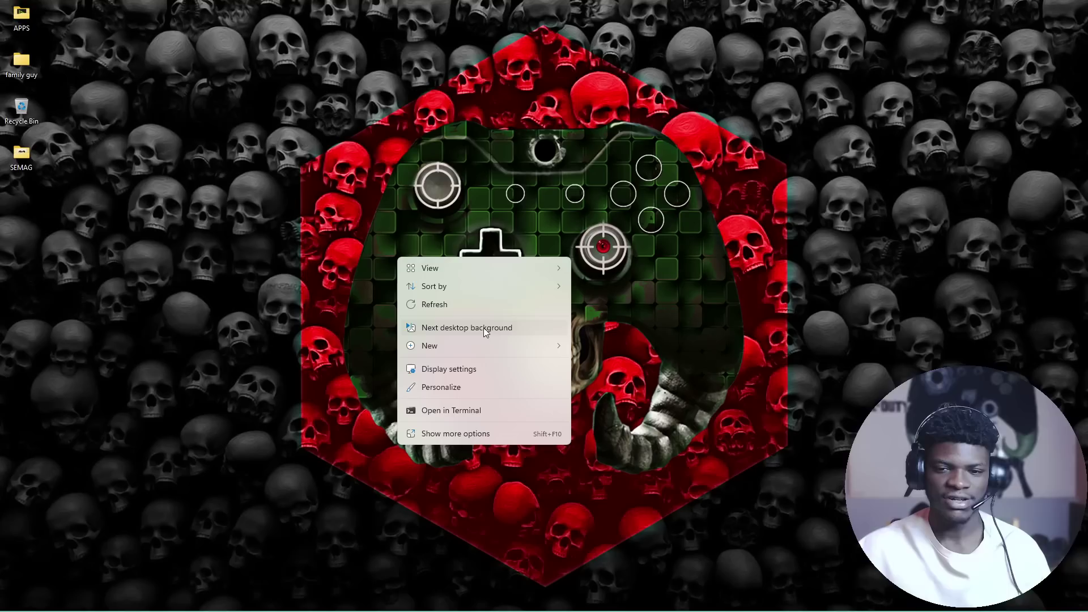
left_click(457, 304)
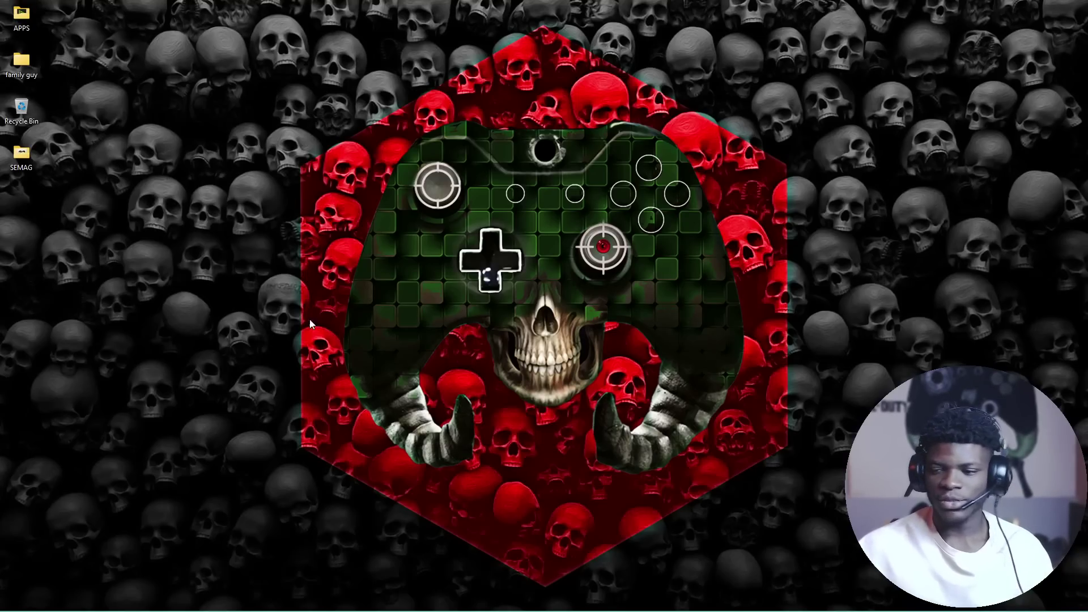
right_click(260, 430)
left_click(296, 293)
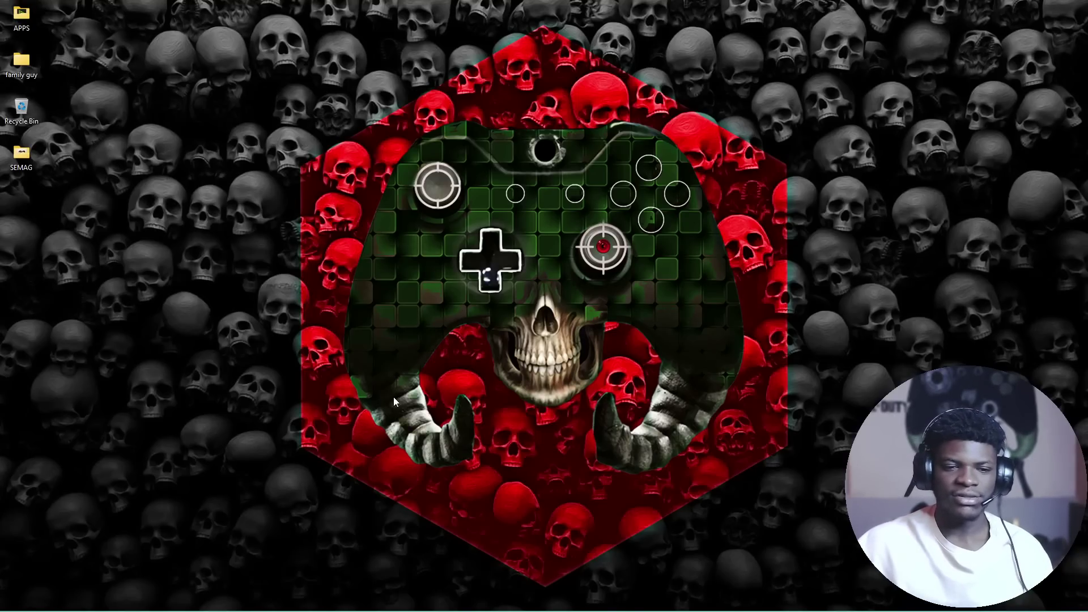
right_click(258, 288)
left_click(328, 329)
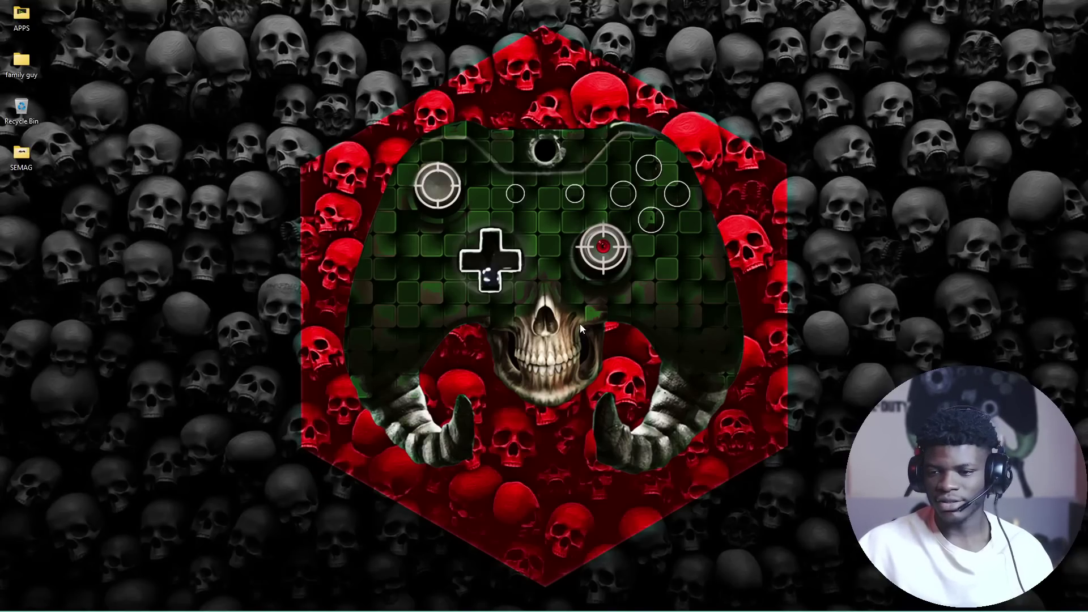
right_click(343, 267)
left_click(400, 310)
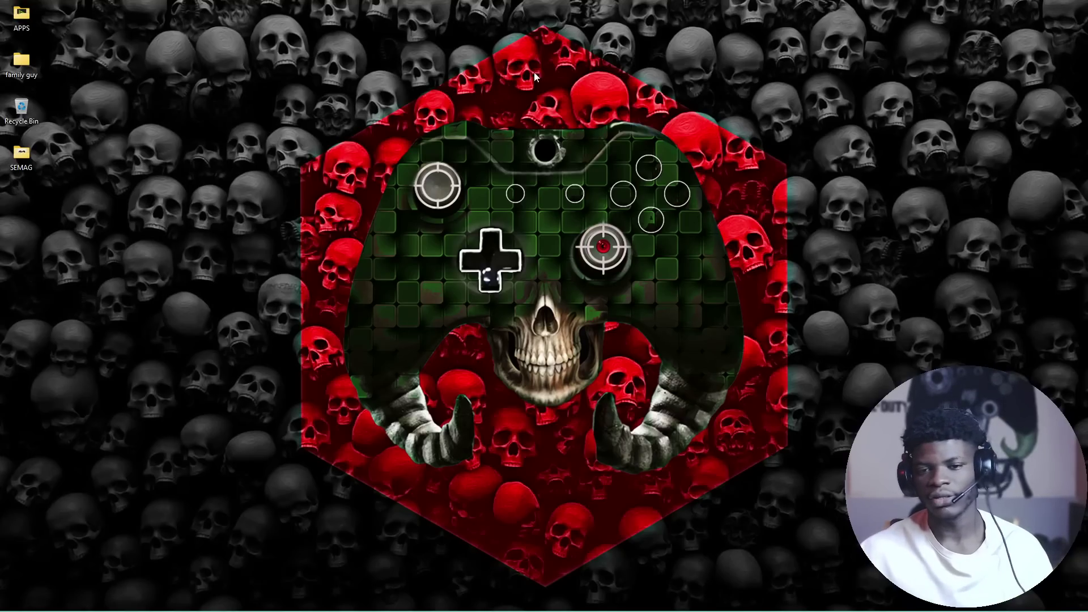
right_click(517, 116)
left_click(564, 164)
right_click(401, 209)
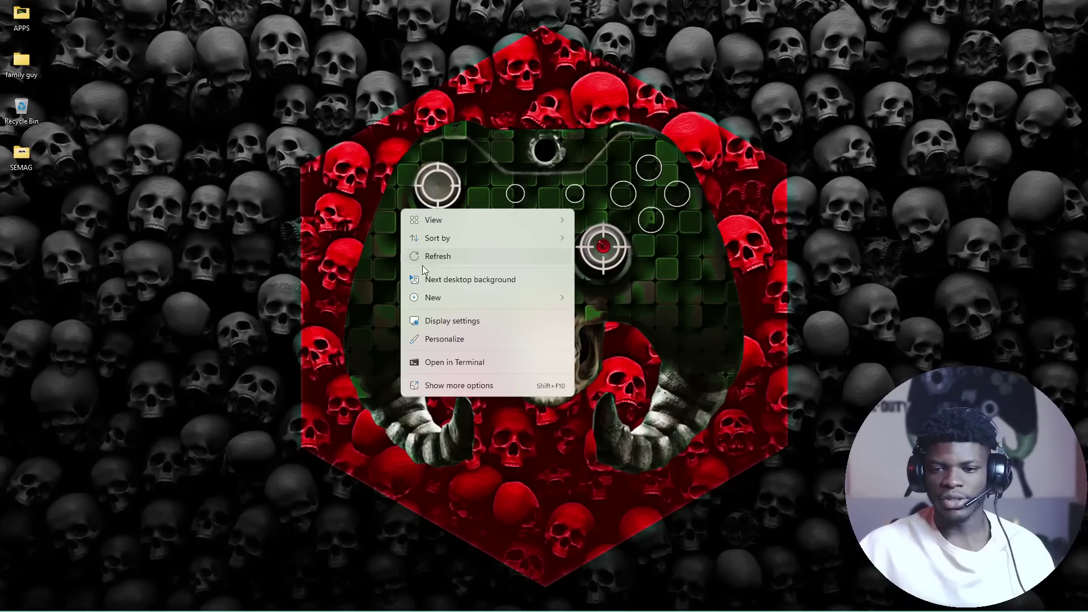
left_click(423, 264)
right_click(687, 153)
left_click(779, 203)
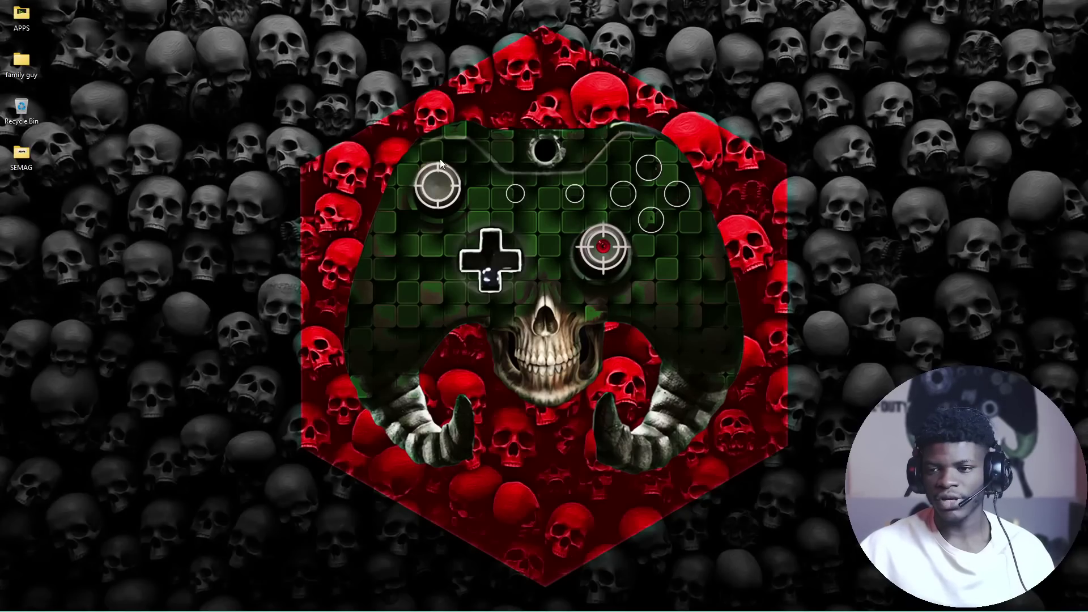
right_click(420, 156)
left_click(477, 202)
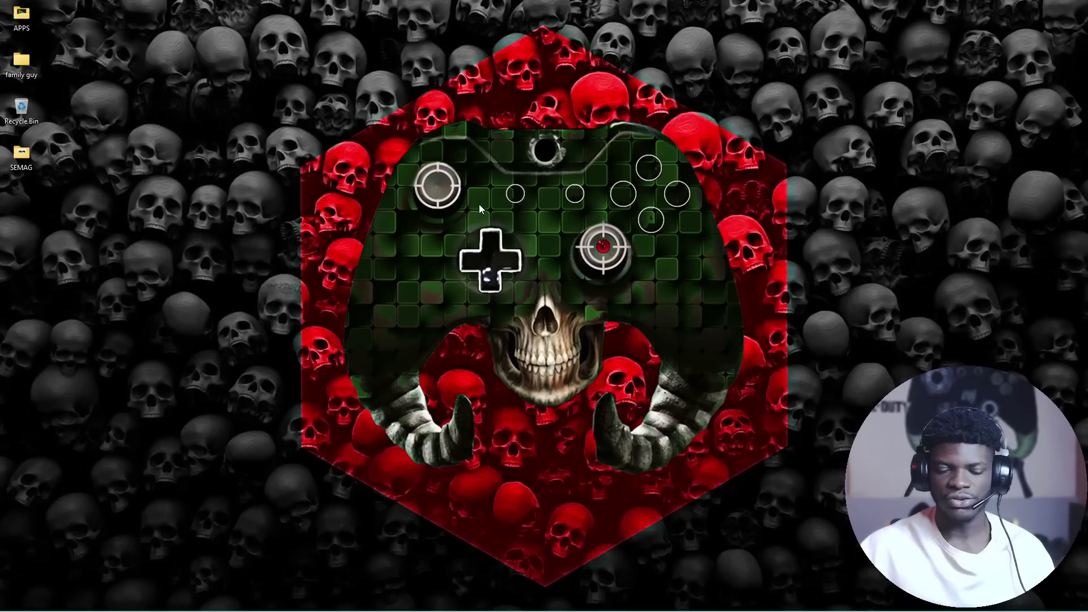
right_click(571, 189)
left_click(612, 238)
right_click(352, 185)
left_click(402, 233)
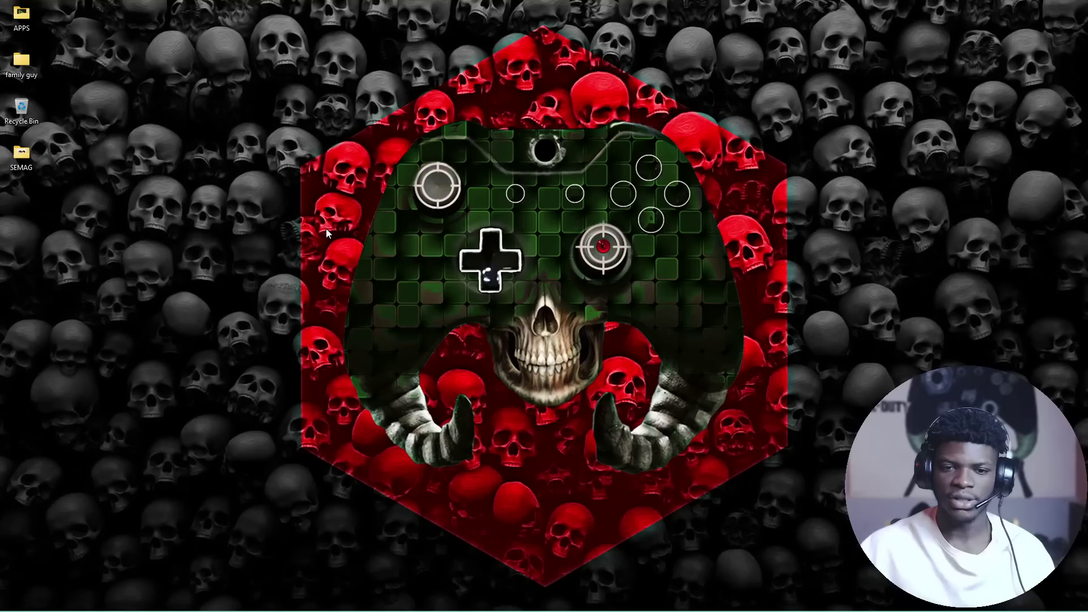
right_click(327, 229)
left_click(376, 276)
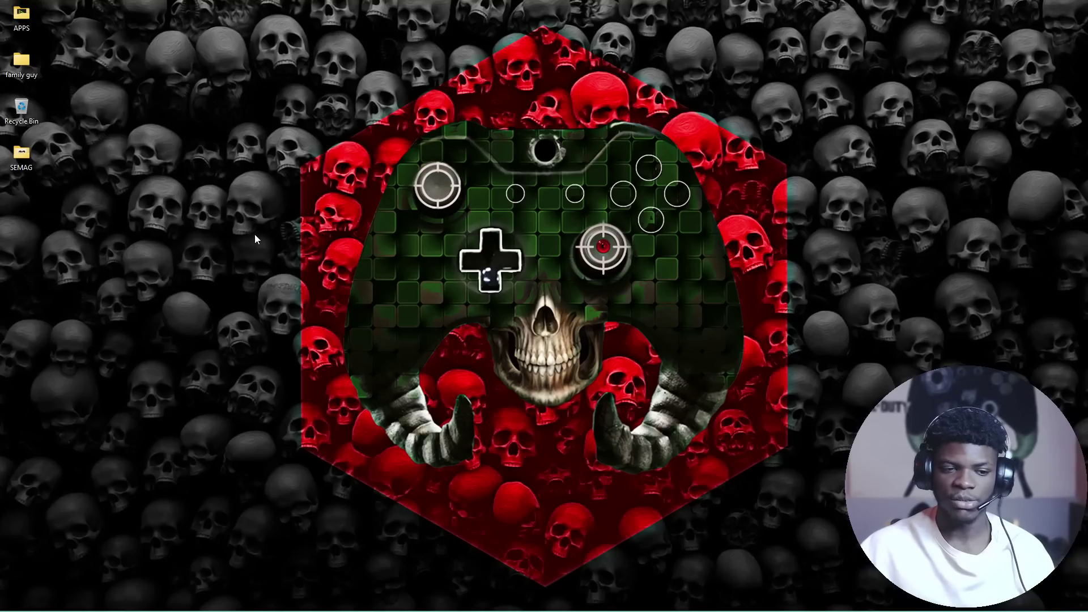
right_click(543, 196)
left_click(580, 242)
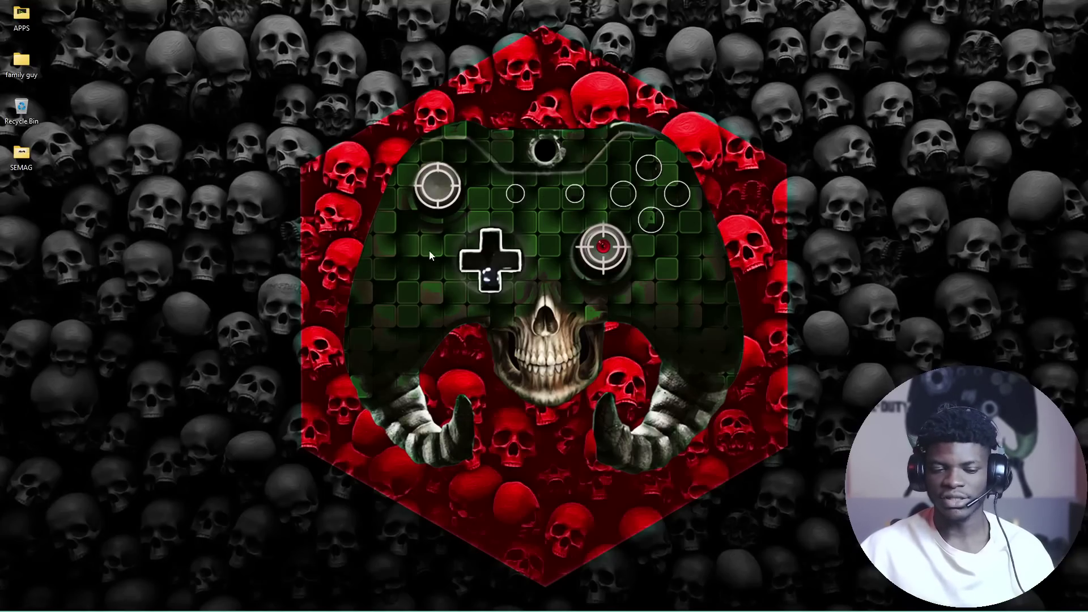
right_click(458, 203)
left_click(511, 250)
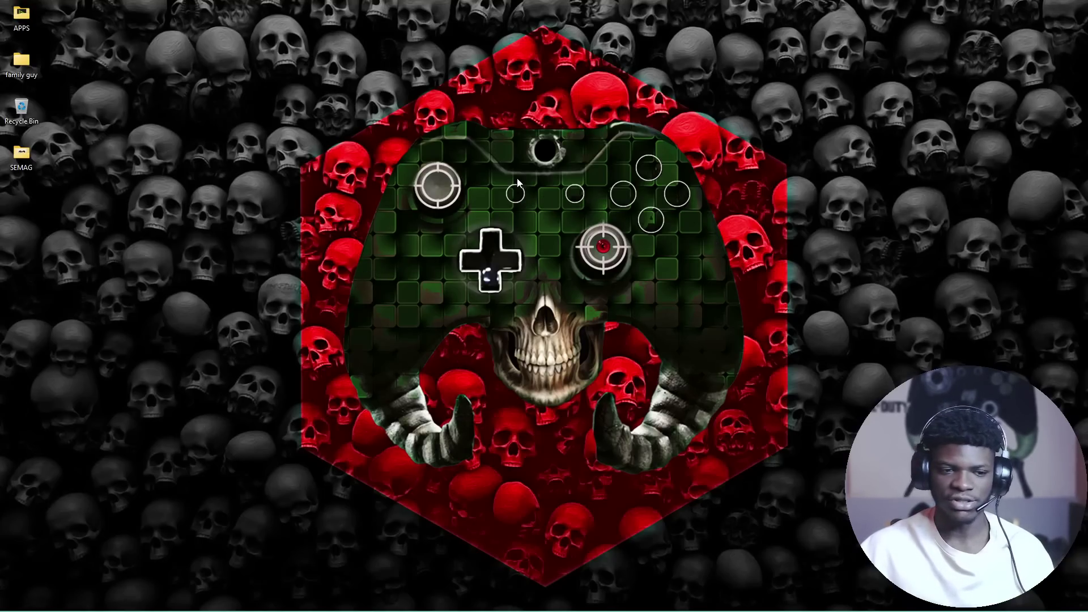
right_click(413, 230)
left_click(453, 278)
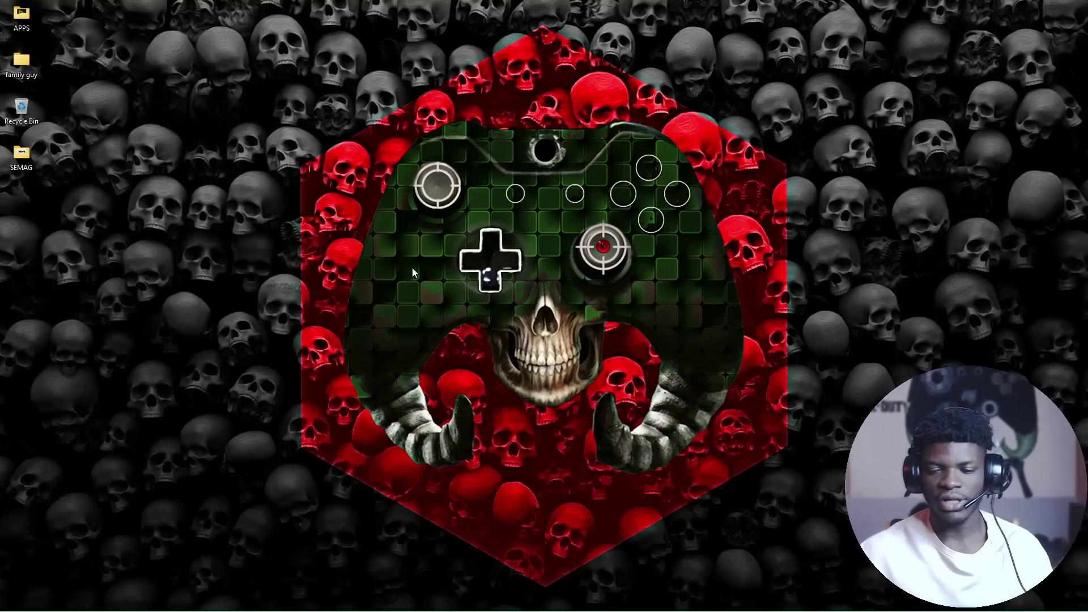
right_click(397, 271)
left_click(436, 318)
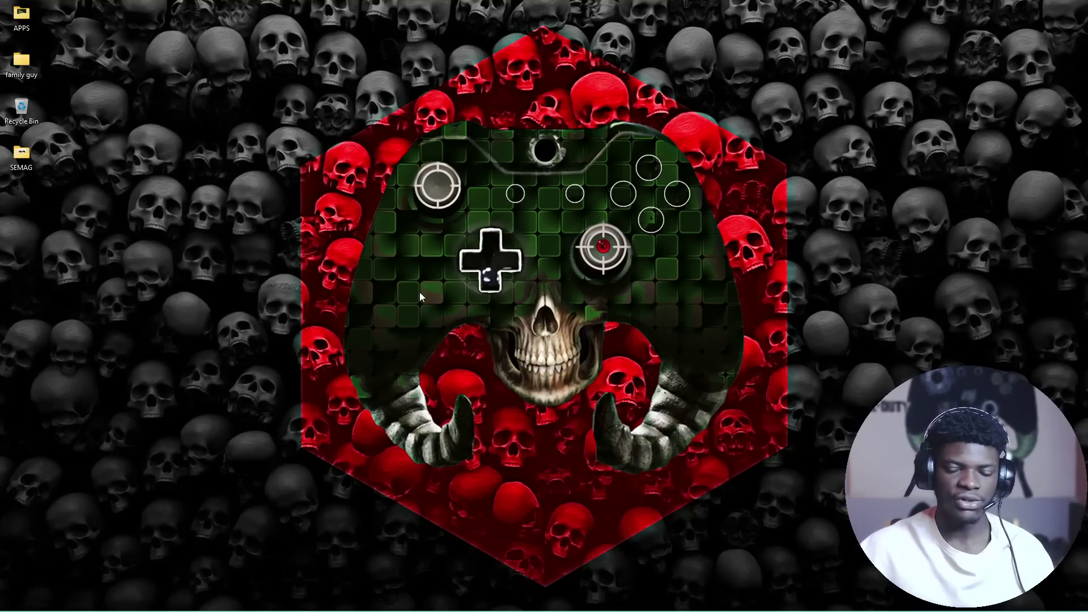
right_click(451, 264)
left_click(487, 311)
right_click(451, 229)
left_click(492, 281)
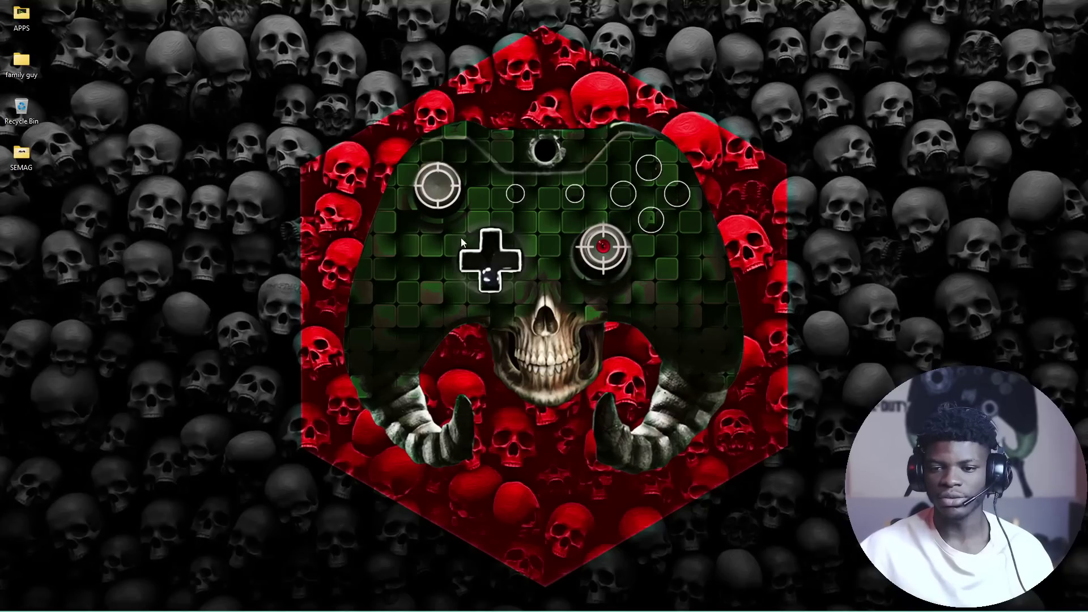
right_click(298, 163)
left_click(352, 210)
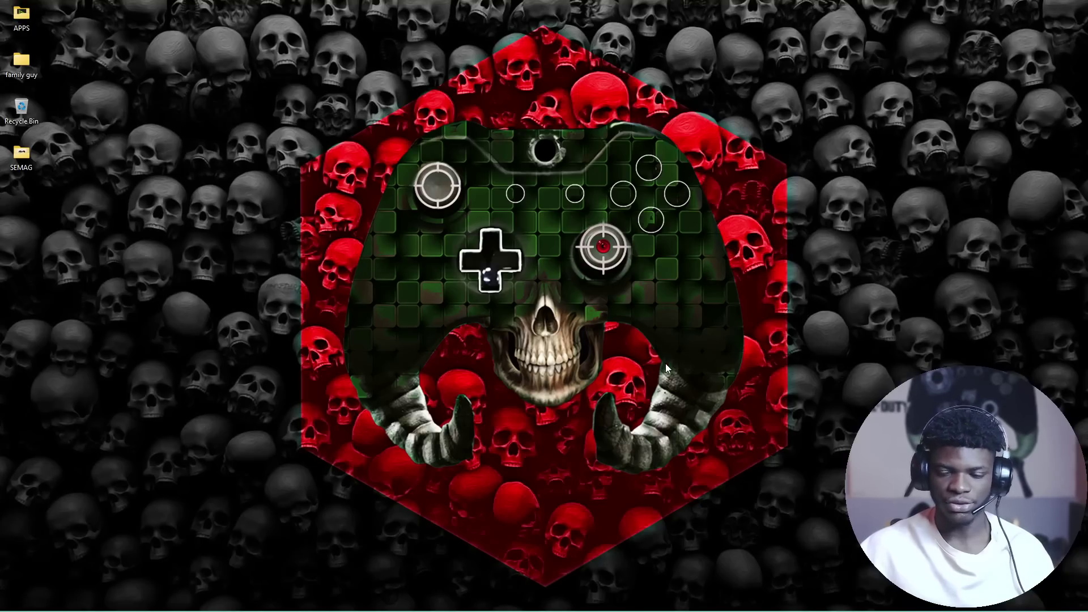
Step: Switch to Steam and open the EA SPORTS FIFA 23 page in the game library
mouse_move(587, 610)
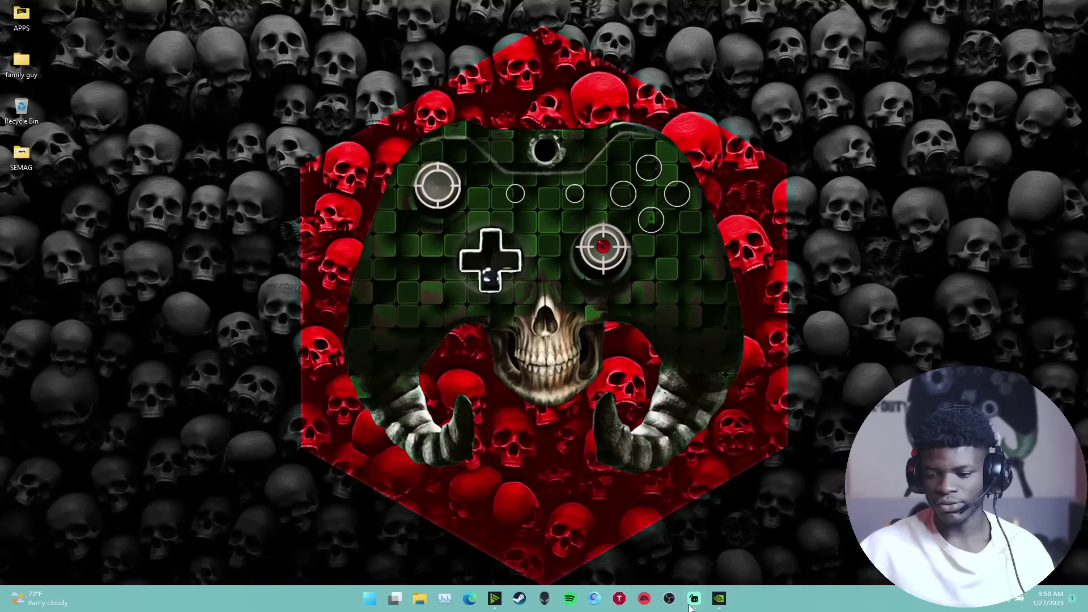
left_click(520, 601)
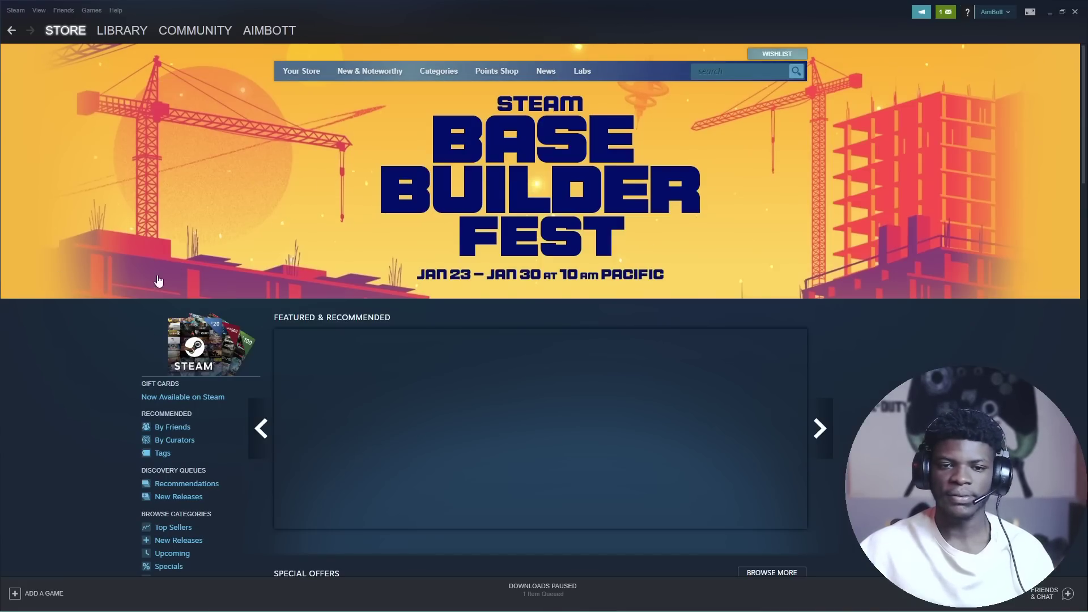
mouse_move(114, 31)
left_click(118, 73)
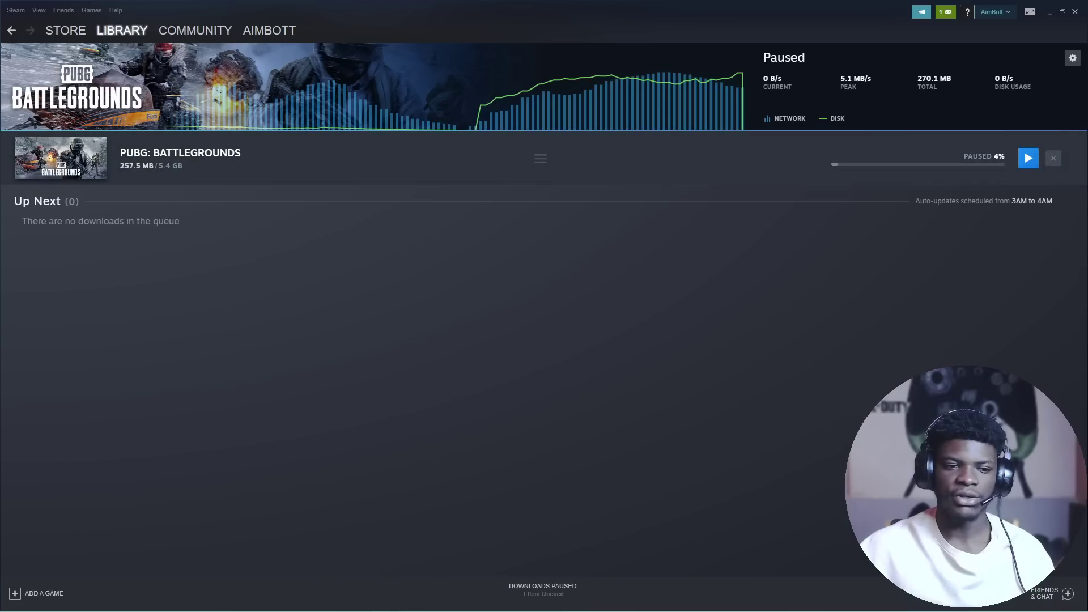
left_click(119, 30)
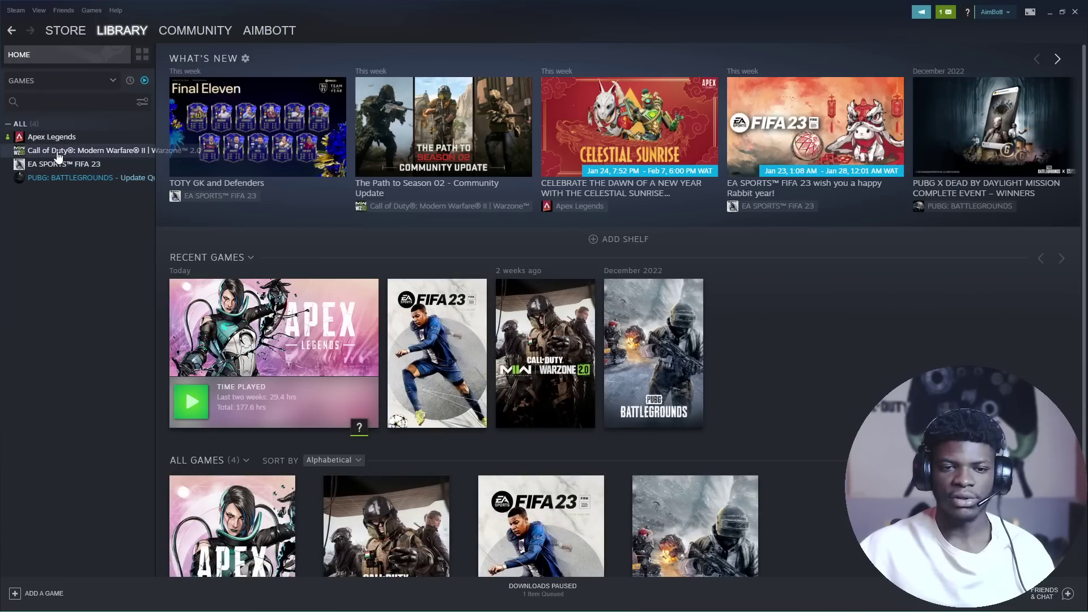
left_click(60, 165)
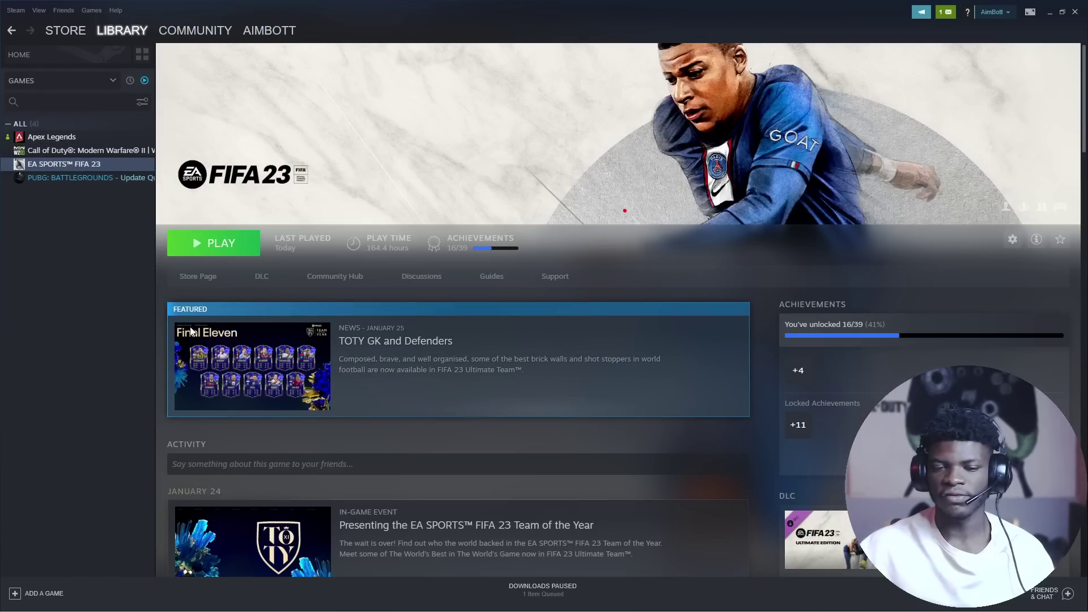
Step: Browse the local files of EA SPORTS FIFA 23 to open its installation folder
right_click(90, 163)
mouse_move(135, 220)
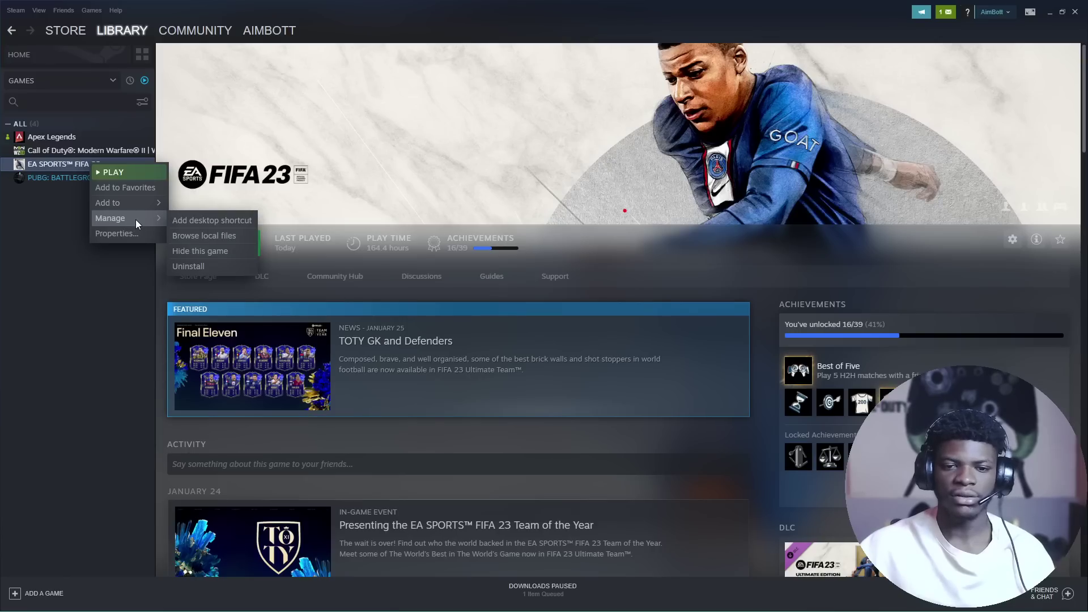
left_click(195, 236)
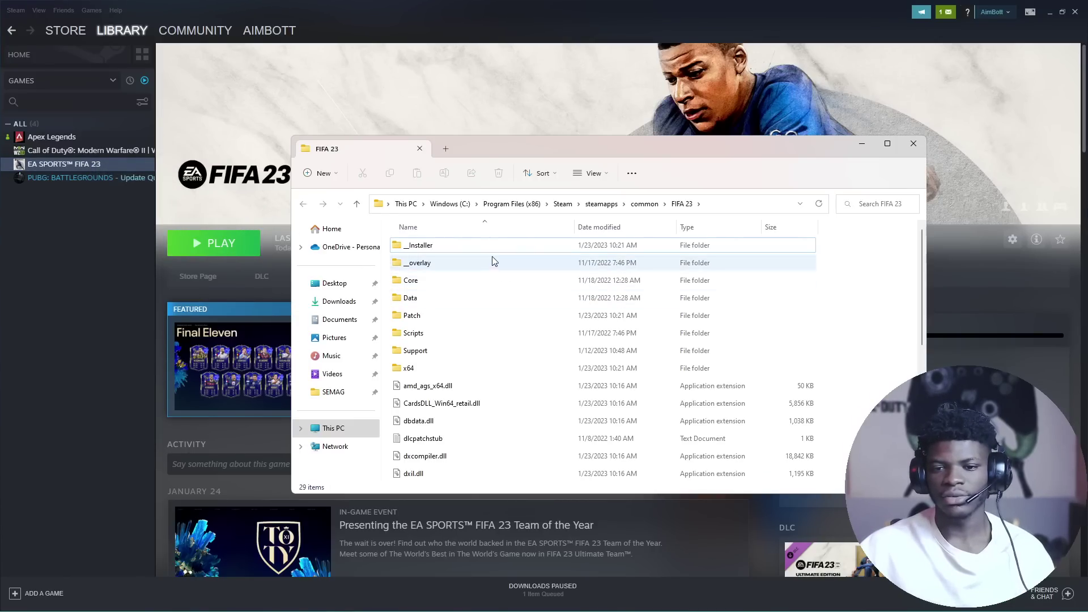
Step: Examine the FIFA 23 folder for the EAAntiCheat.GameServiceLauncher application and its matching .dll file
scroll(539, 313, "down", 3)
scroll(539, 313, "down", 3)
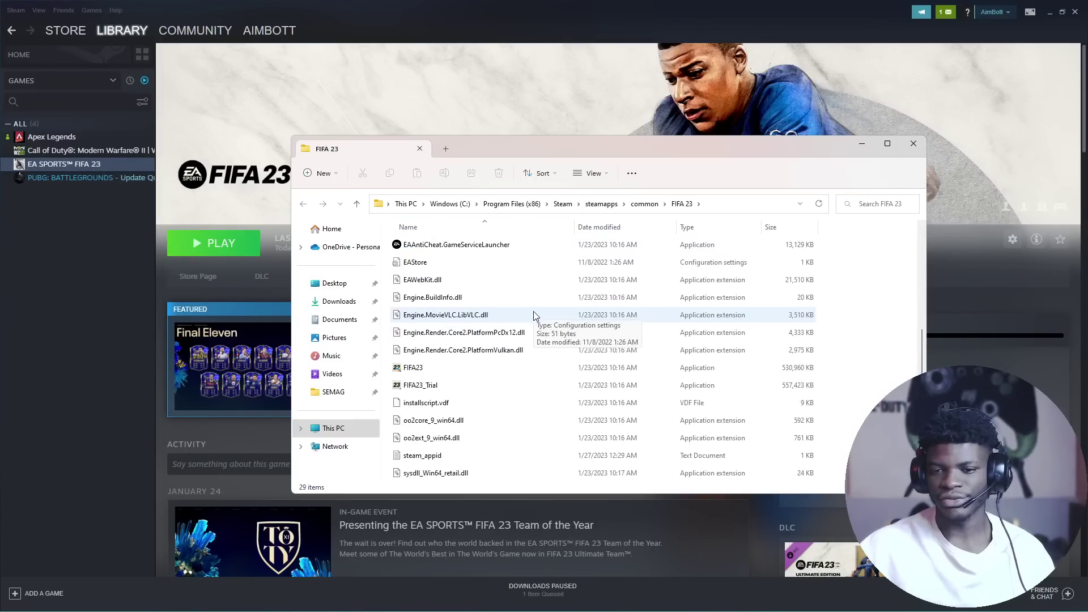
scroll(528, 316, "up", 6)
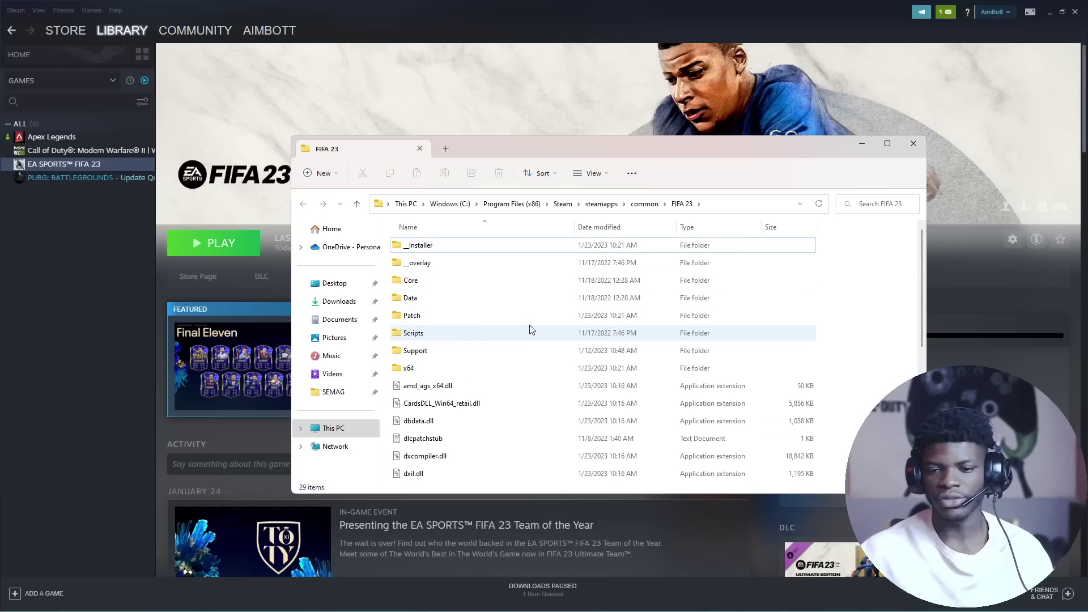
scroll(593, 340, "down", 5)
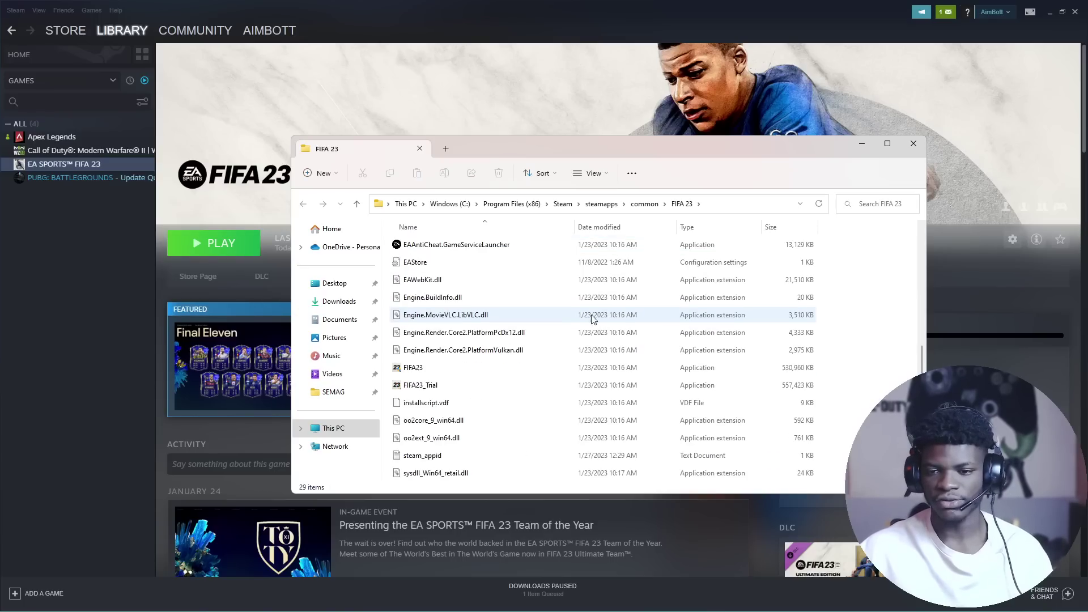
scroll(548, 350, "up", 5)
scroll(538, 334, "down", 2)
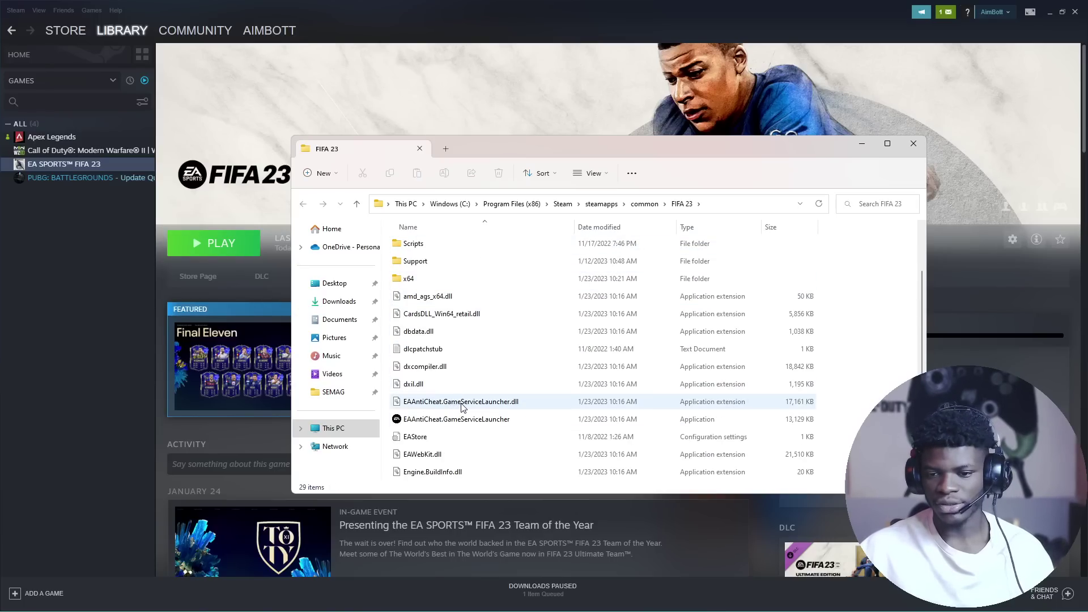
left_click(467, 419)
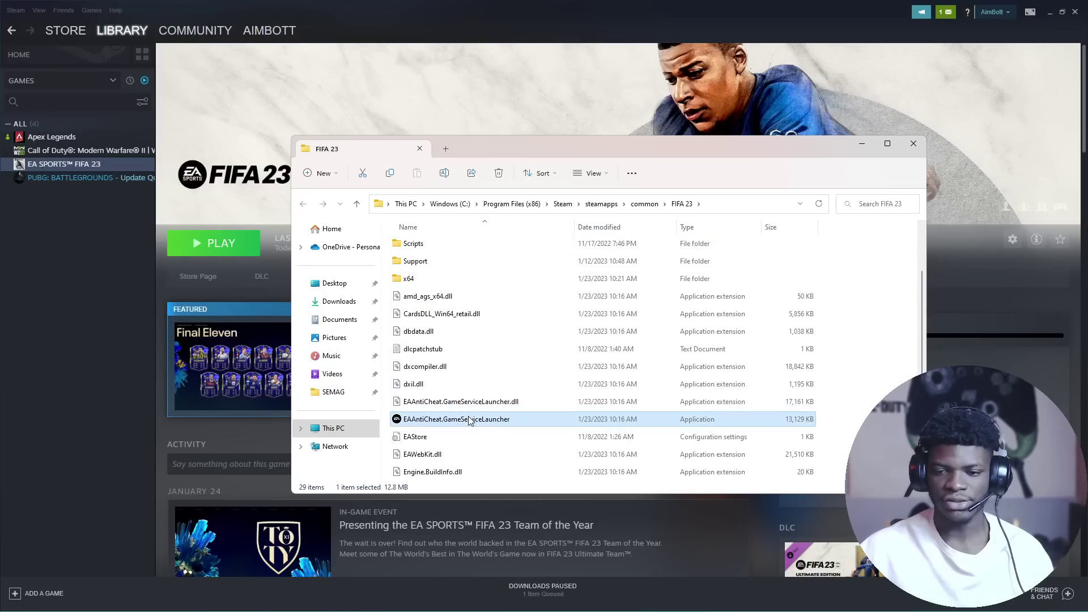
key("Up")
key("Down")
key("Up")
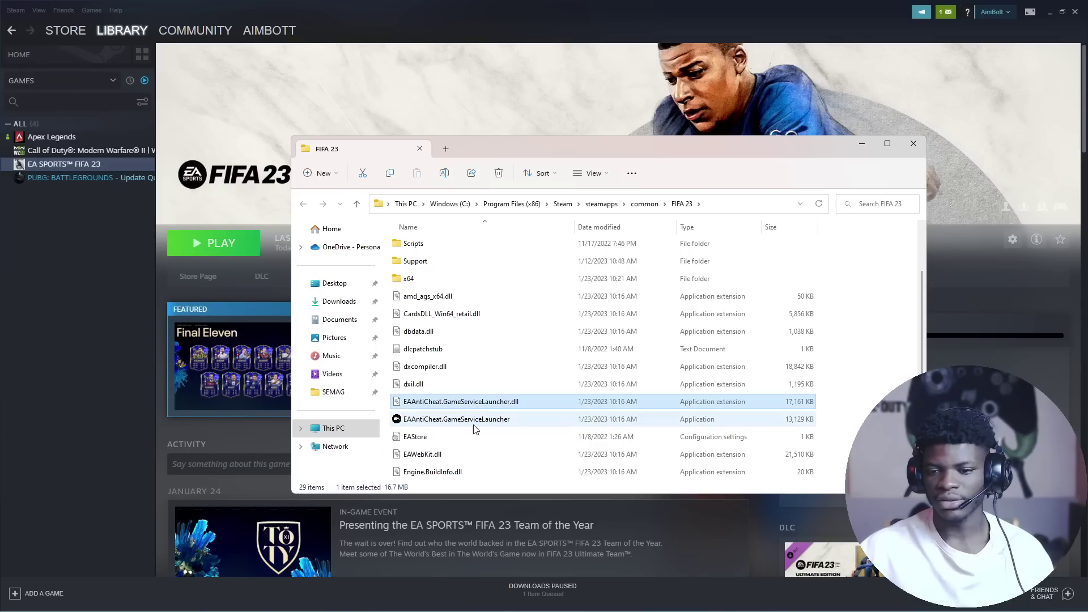
key("Down")
key("Up")
key("Down")
key("Up")
key("Down")
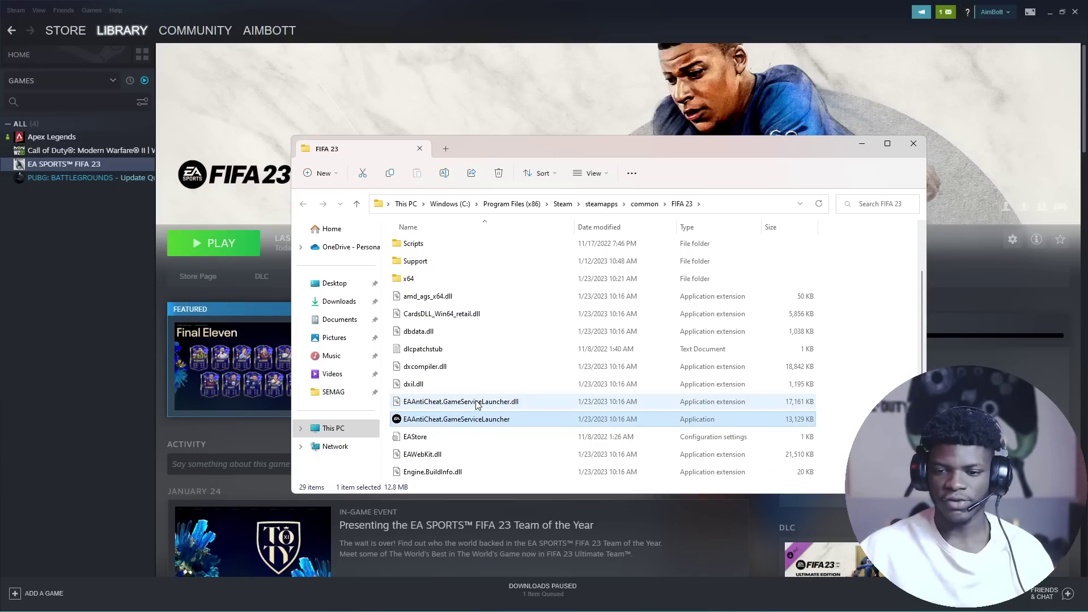
key("Up")
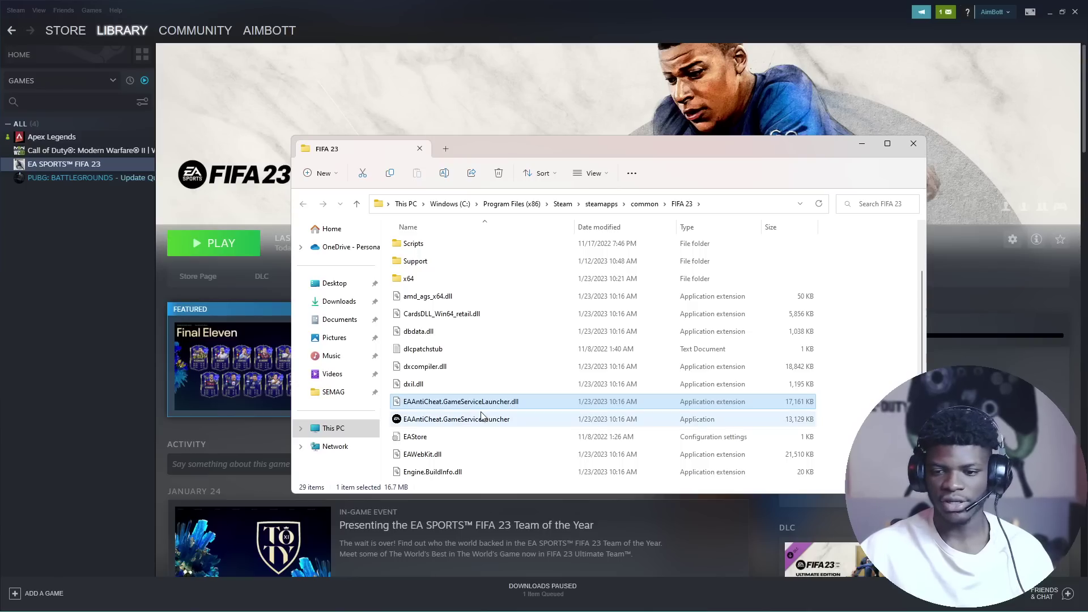
Step: Open the properties of EAAntiCheat.GameServiceLauncher.dll and view its digital signatures
right_click(451, 406)
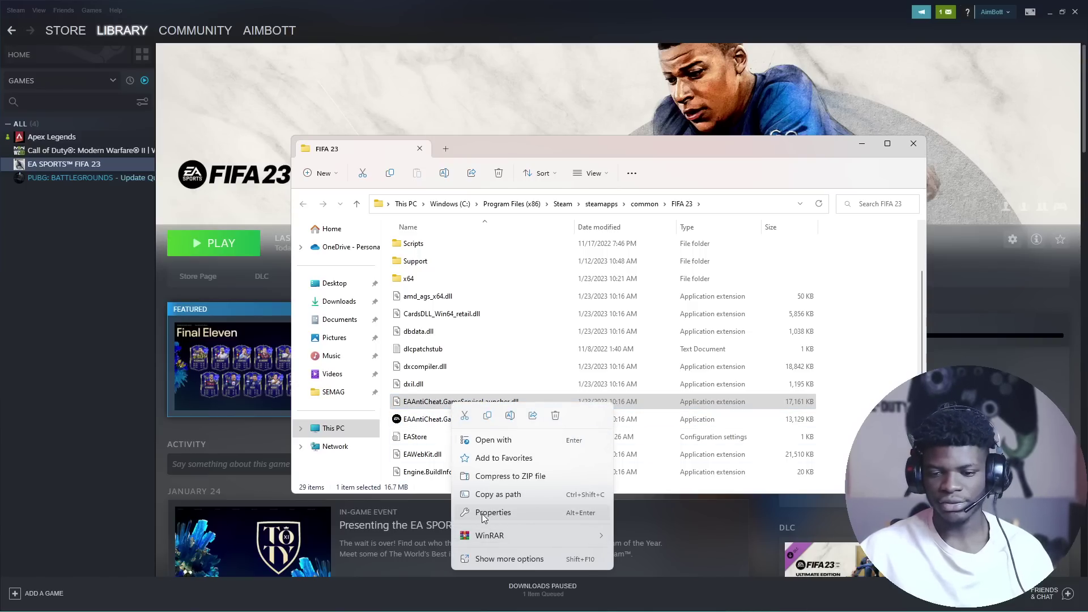
left_click(516, 513)
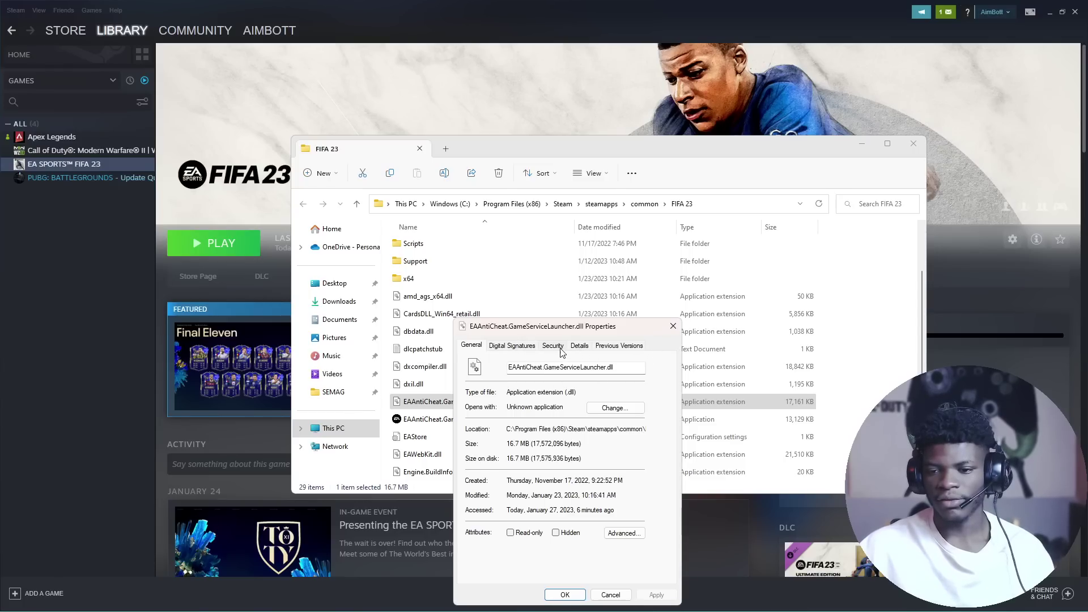
left_click(511, 346)
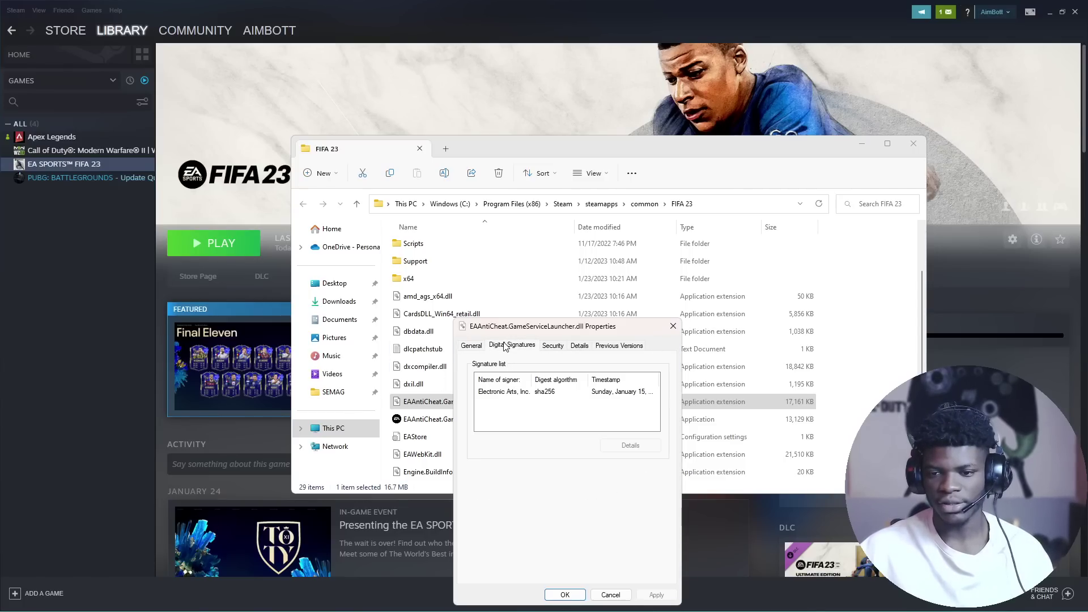
Step: Open the certificate behind the Electronic Arts, Inc. signature of EAAntiCheat.GameServiceLauncher.dll
left_click(521, 397)
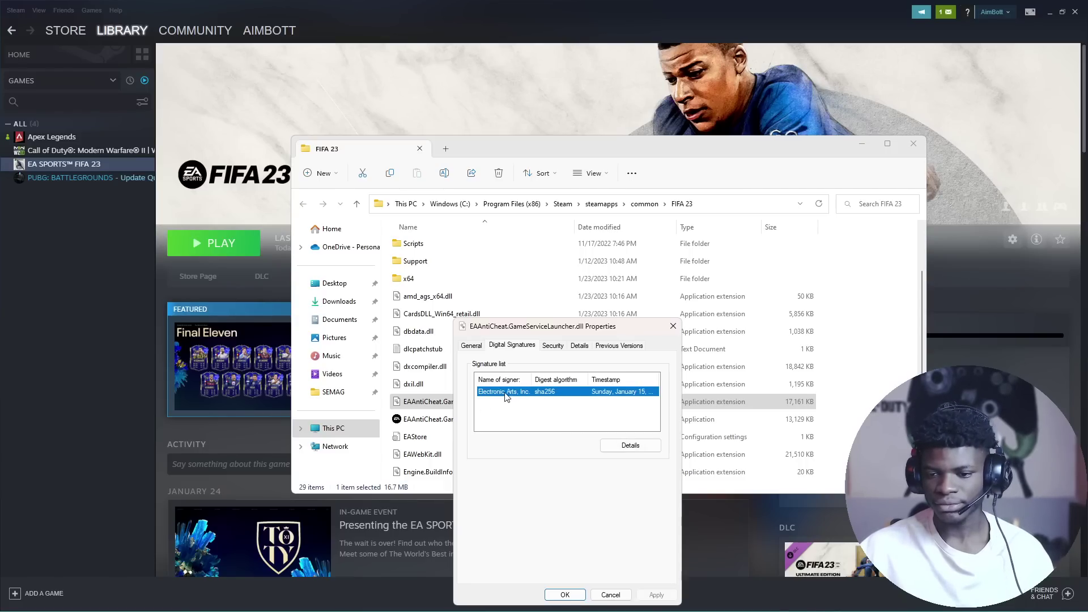
left_click(635, 446)
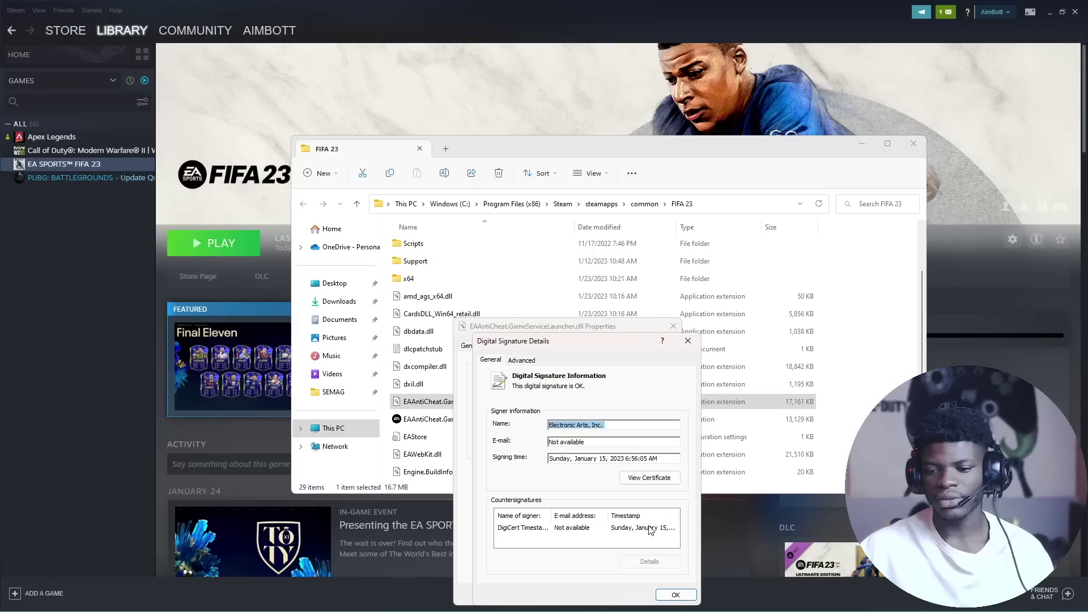
left_click(652, 479)
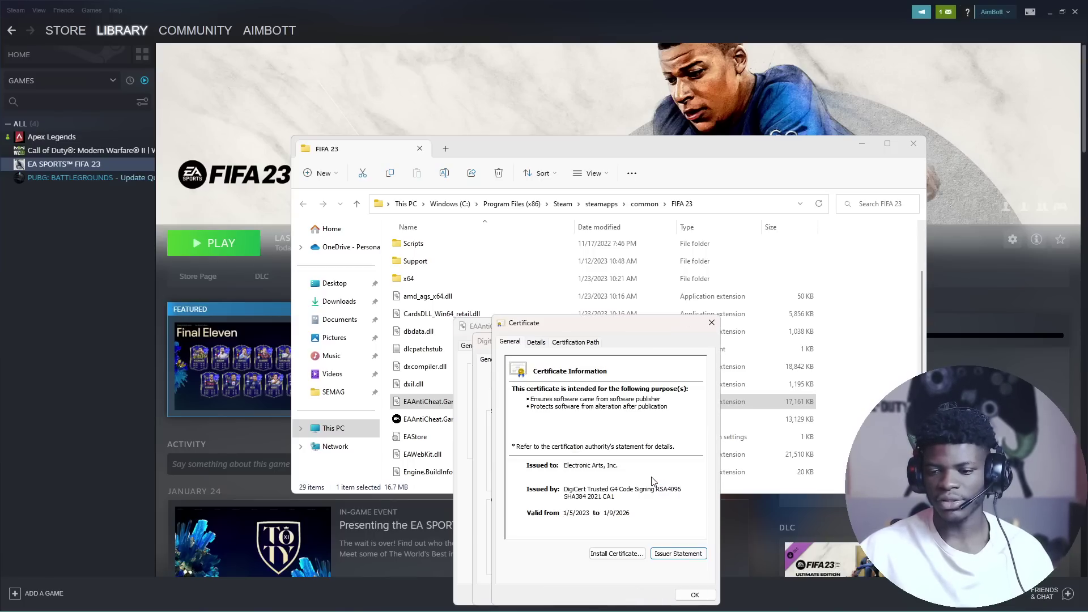
Step: Install the .dll file's certificate for the current user with an automatically determined store, and close the certificate, signature and properties dialogs
left_click(613, 554)
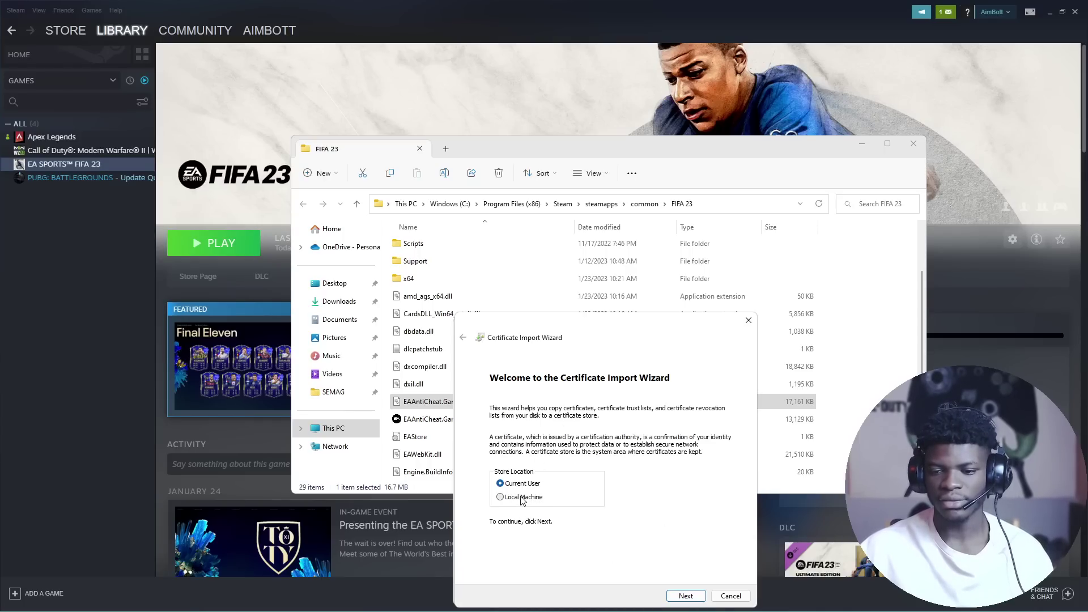
left_click(687, 596)
left_click(686, 596)
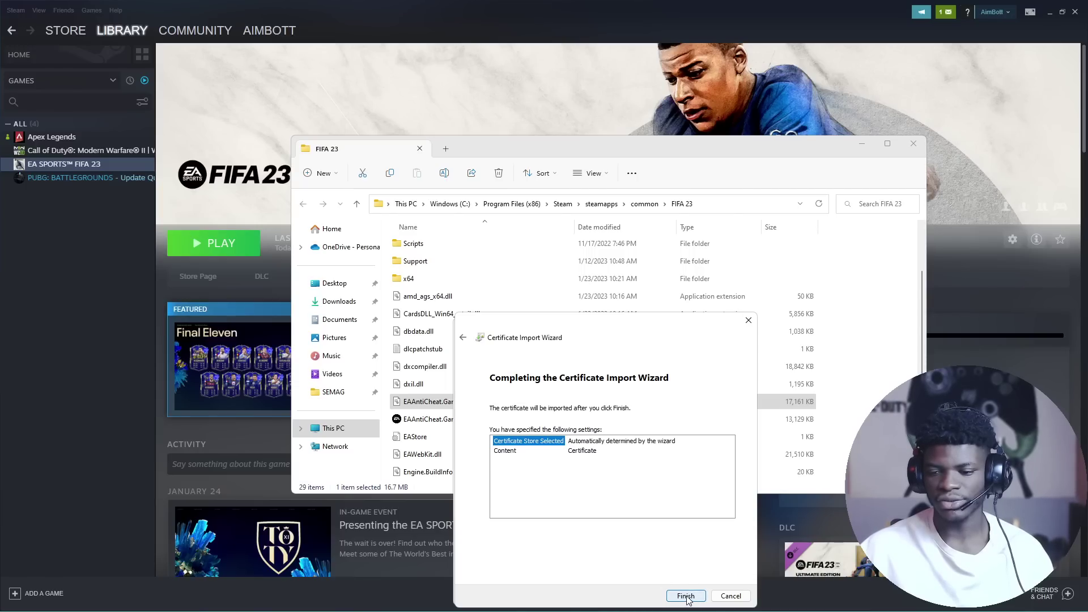
left_click(685, 596)
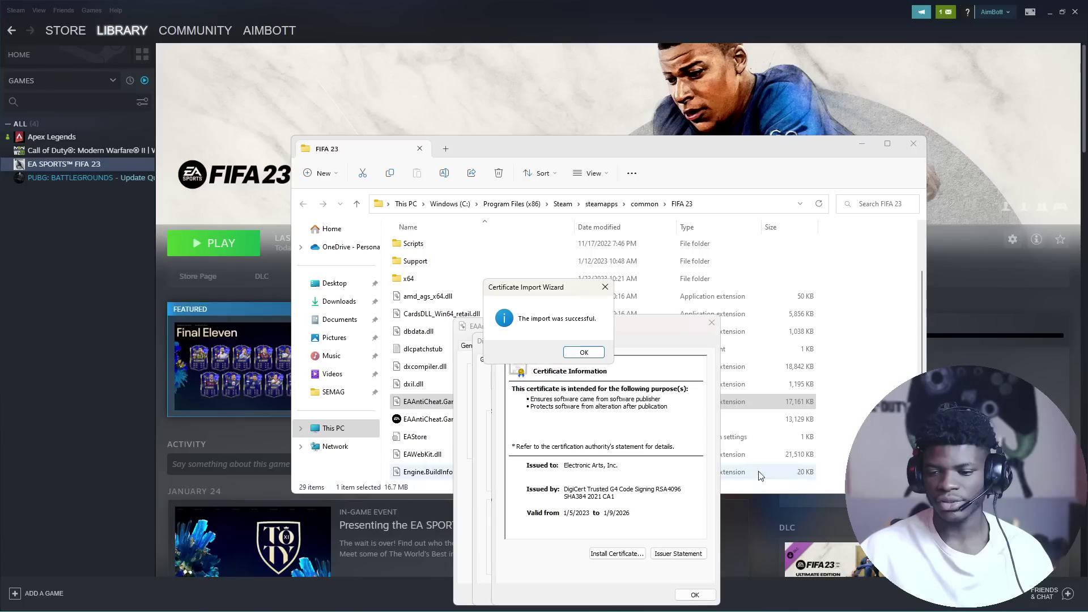
left_click(583, 352)
left_click(694, 595)
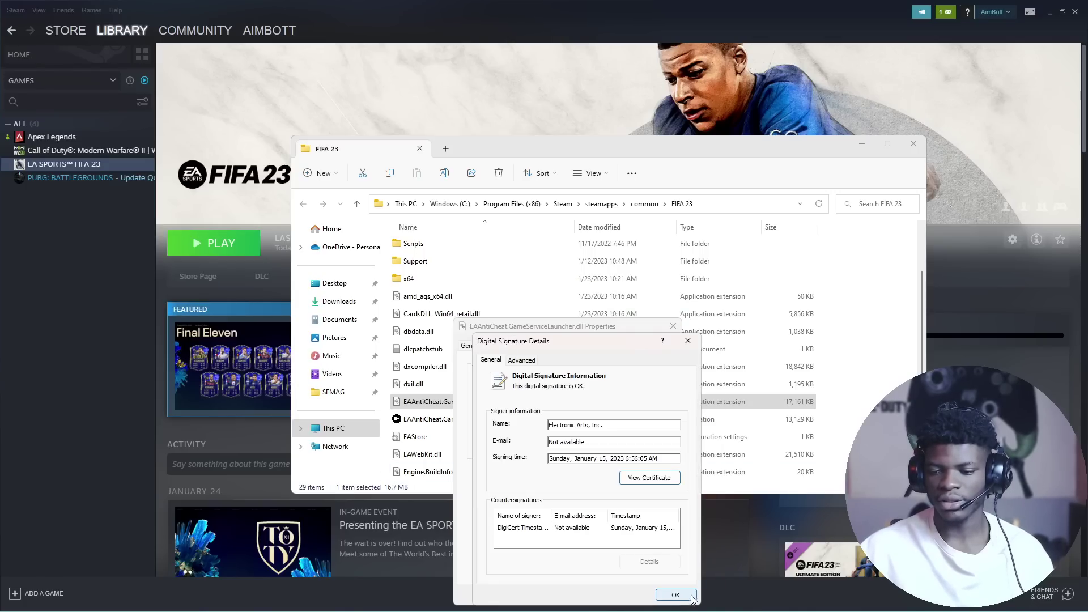
left_click(683, 595)
left_click(581, 595)
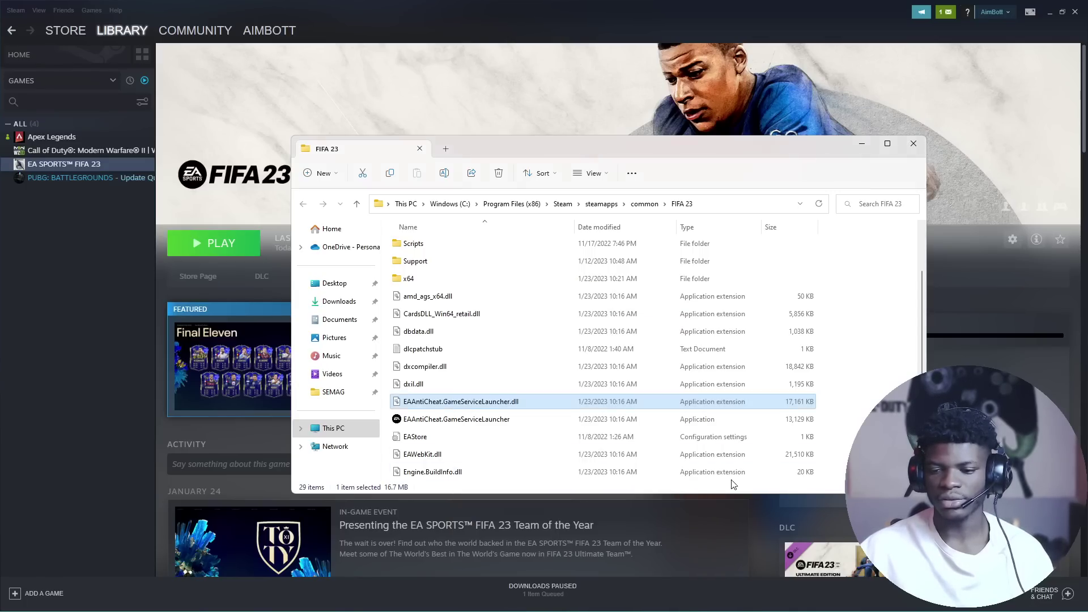
Step: Maximize the FIFA 23 folder and view the digital signatures in the properties of the EAAntiCheat.GameServiceLauncher application
left_click_drag(584, 138, 584, 122)
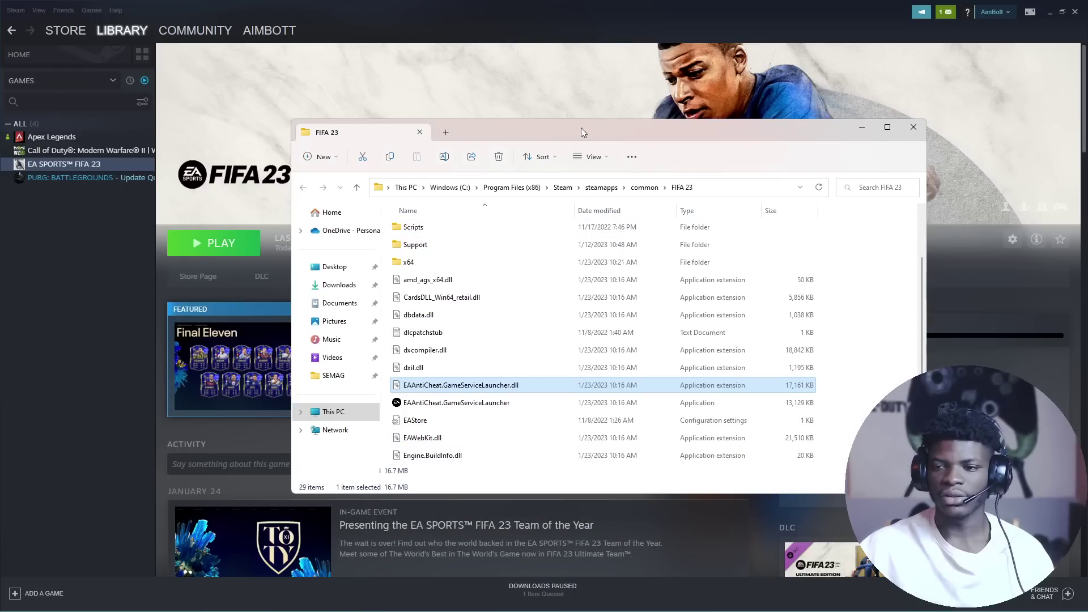
left_click(439, 403)
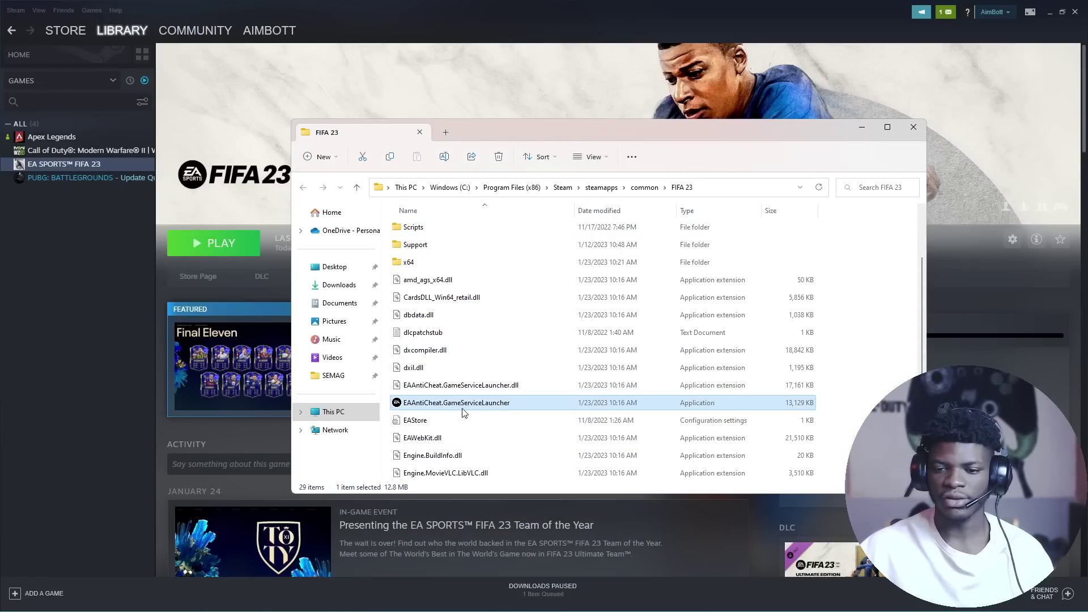
left_click(888, 128)
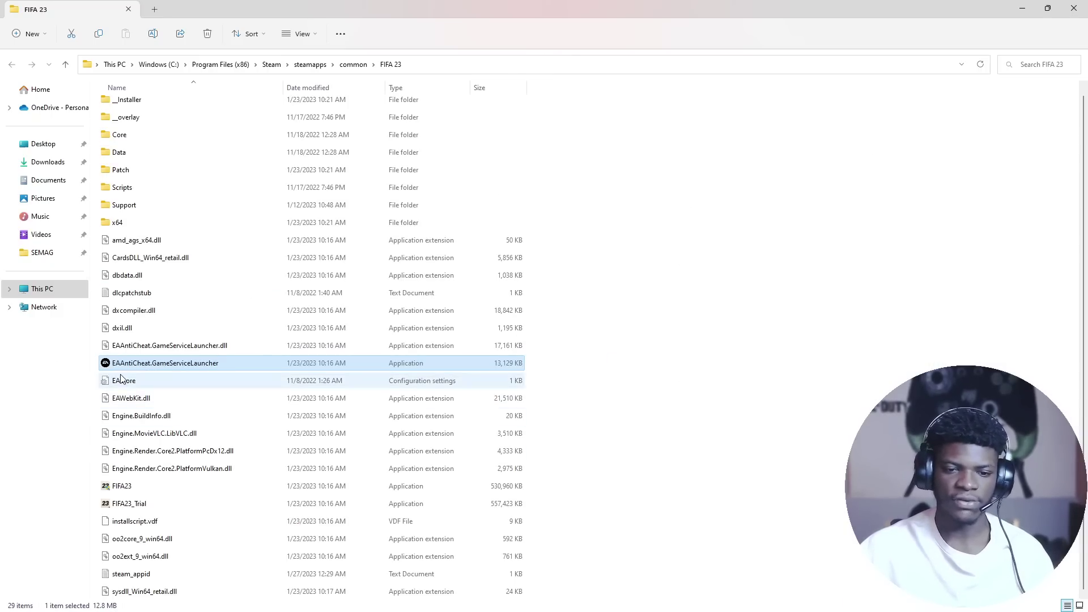
right_click(162, 365)
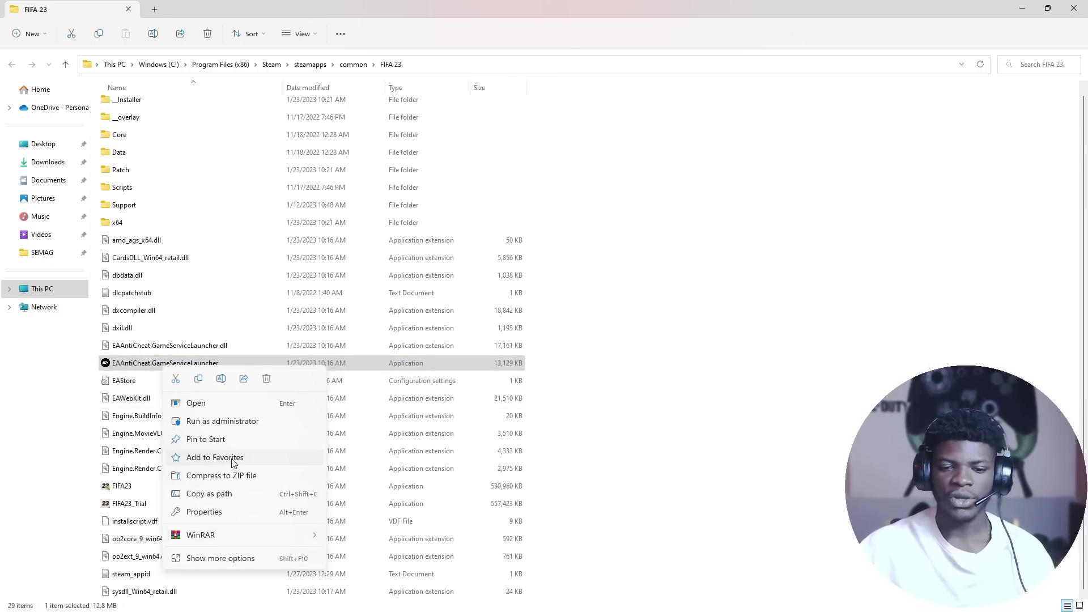
left_click(214, 511)
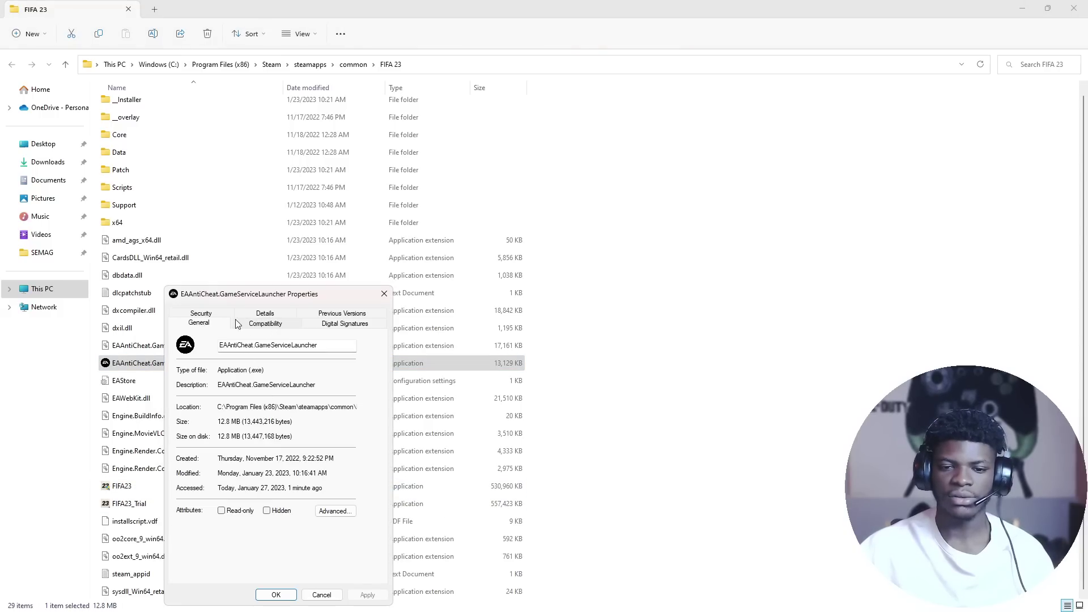
left_click(342, 325)
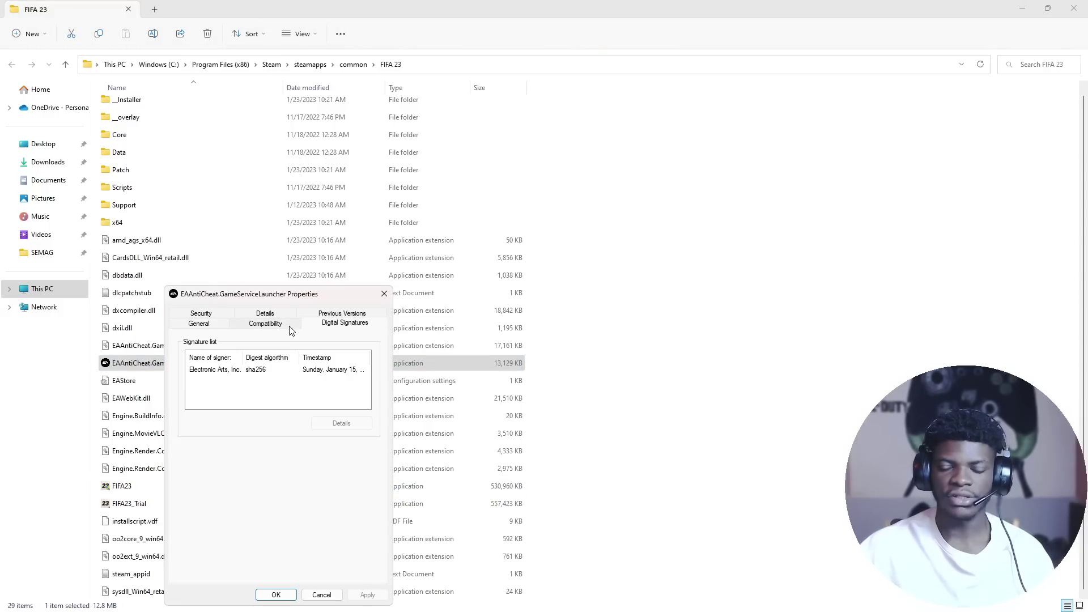
Step: Open the certificate behind the Electronic Arts, Inc. signature of the EAAntiCheat.GameServiceLauncher application
left_click(223, 370)
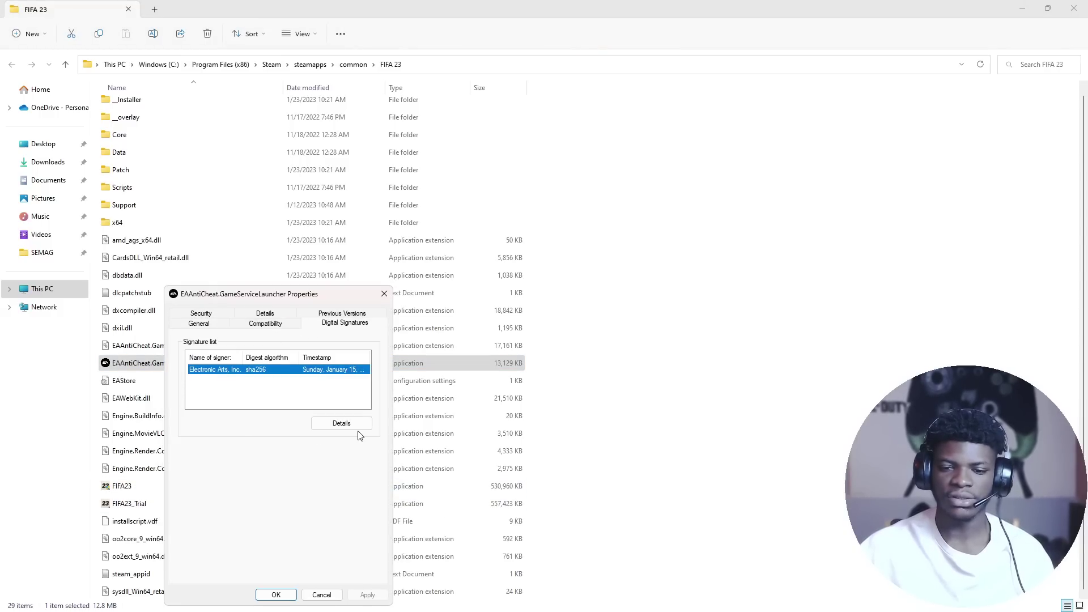
left_click(337, 424)
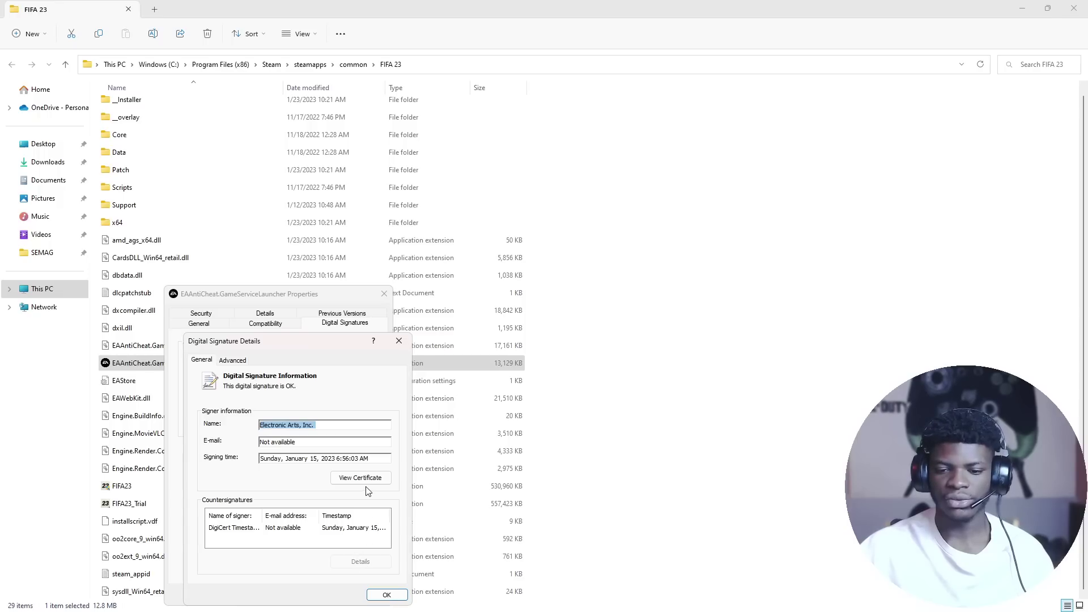
left_click(361, 476)
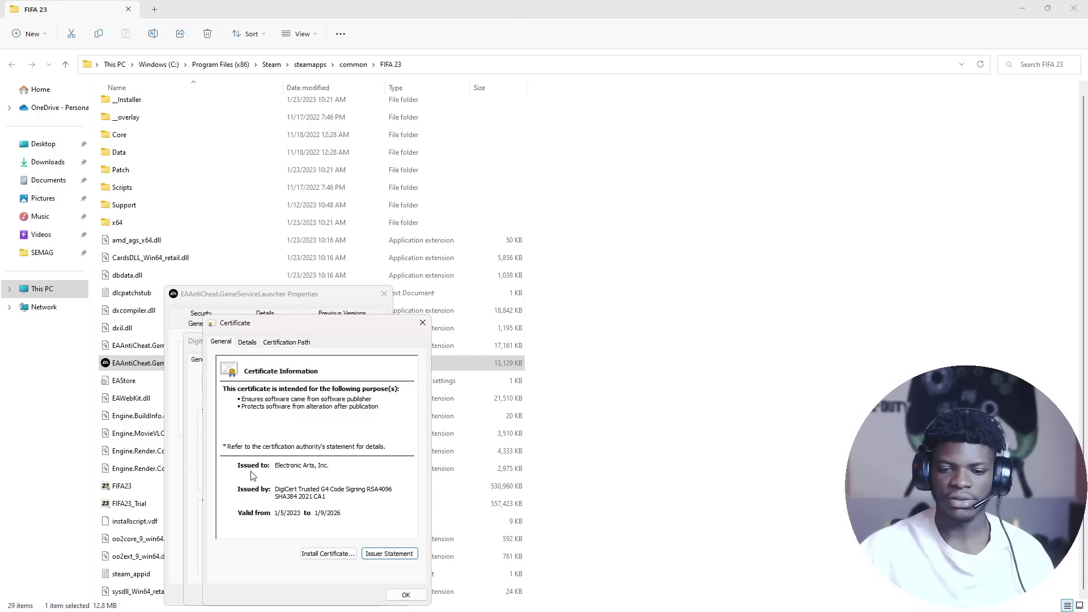
Step: Install the launcher application's certificate using the import wizard's automatic store selection, and close all of its dialogs
left_click(326, 554)
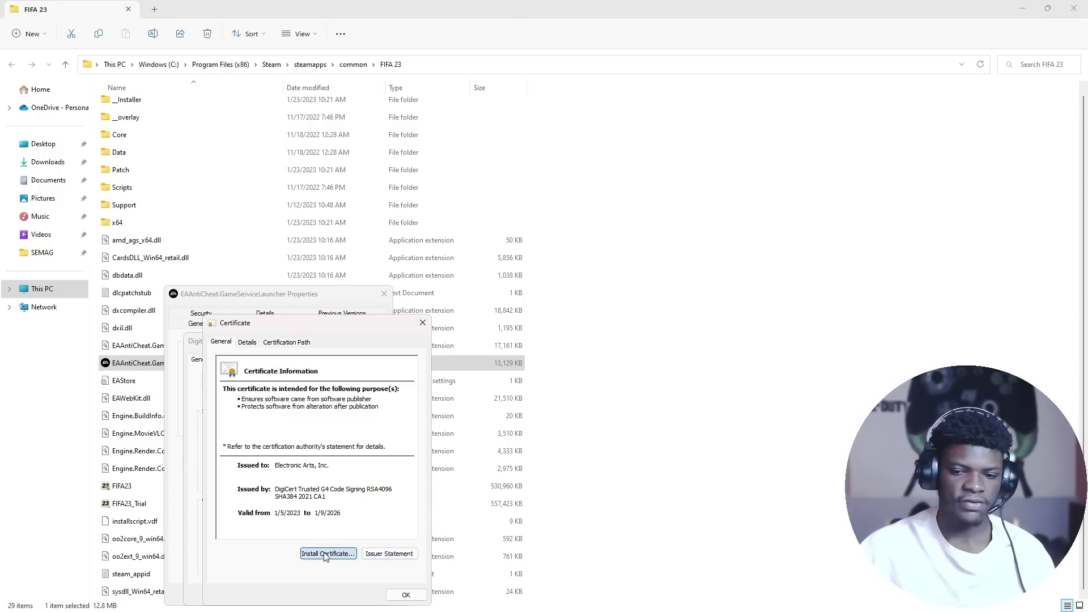
left_click(403, 596)
left_click(402, 596)
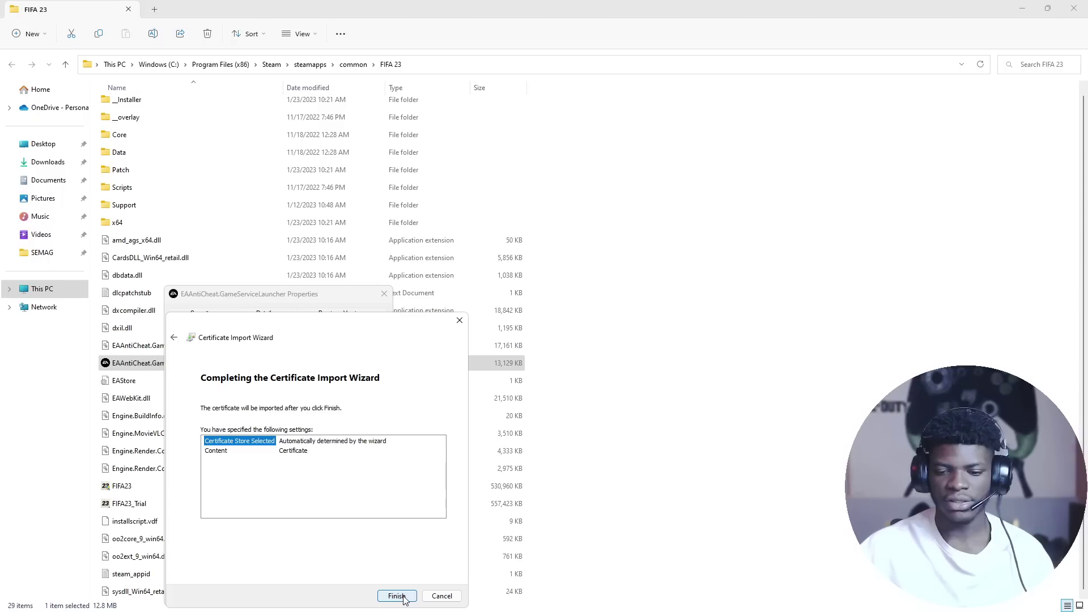
left_click(398, 595)
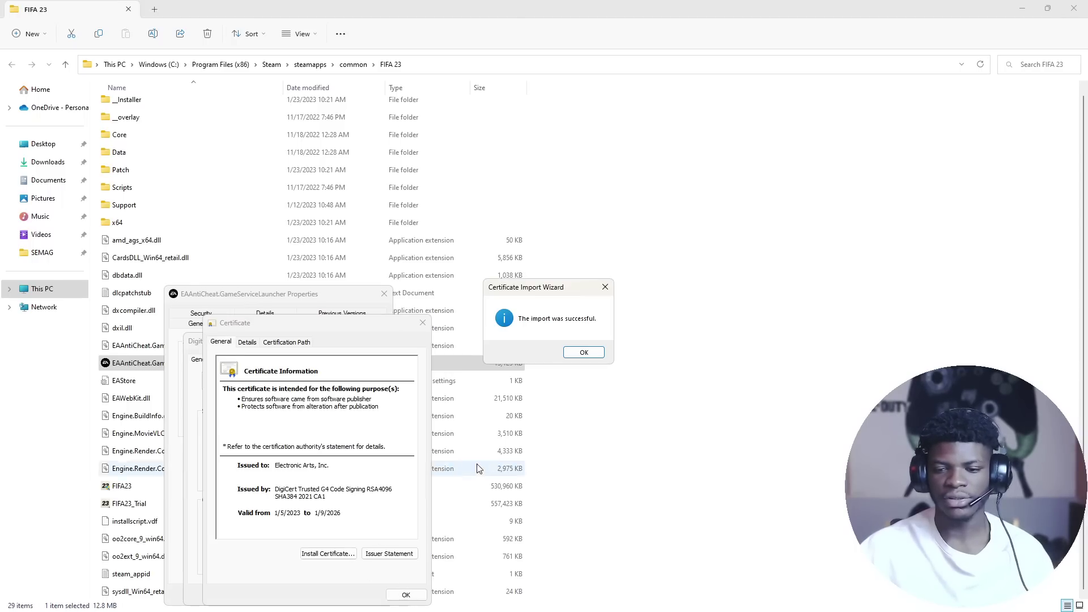
left_click(583, 352)
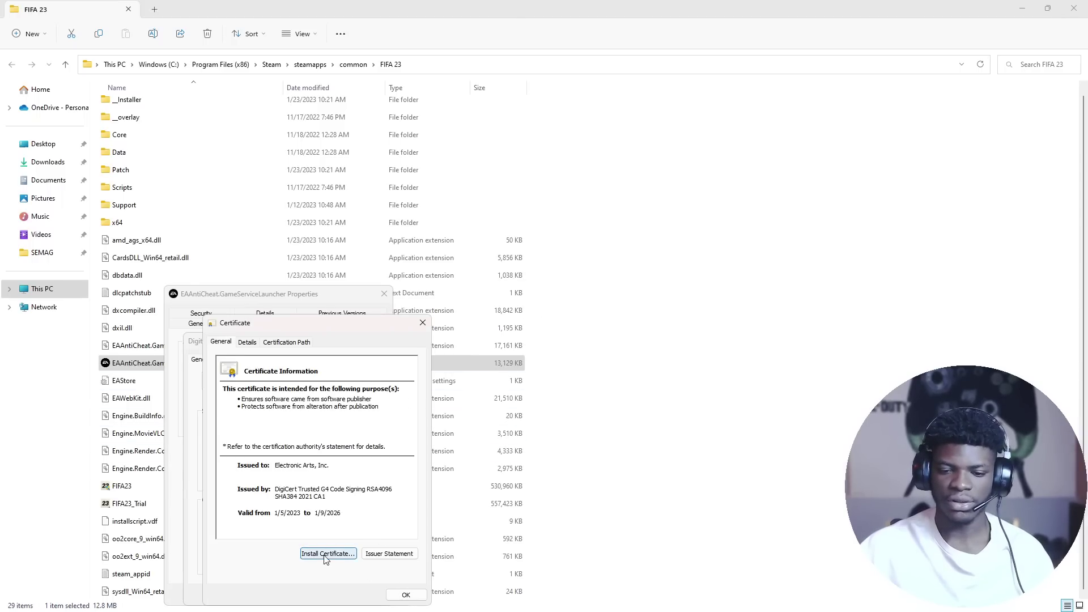
left_click(406, 594)
left_click(383, 594)
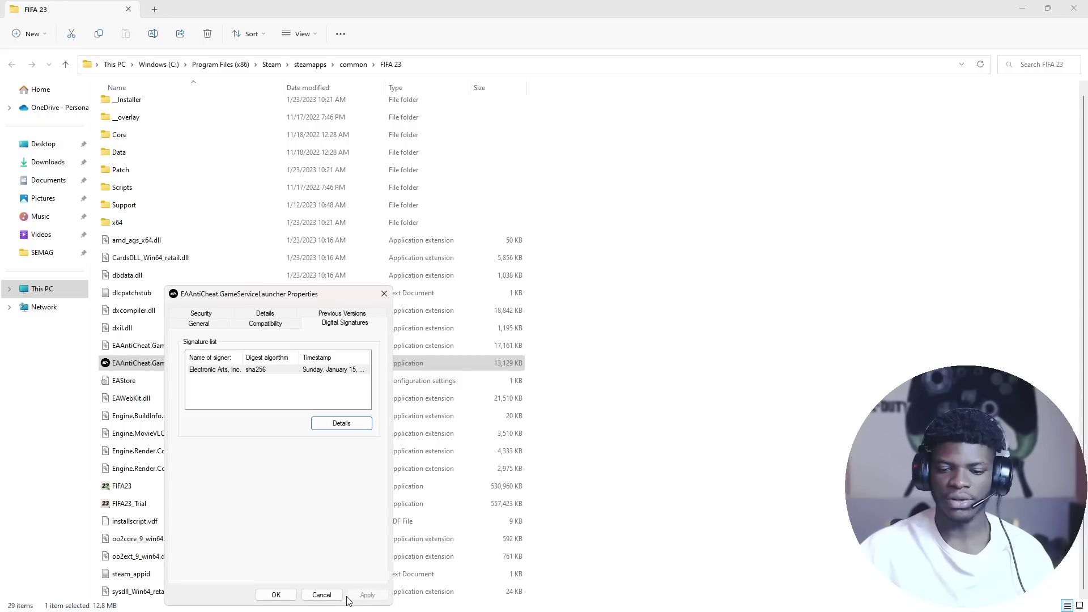
left_click(275, 594)
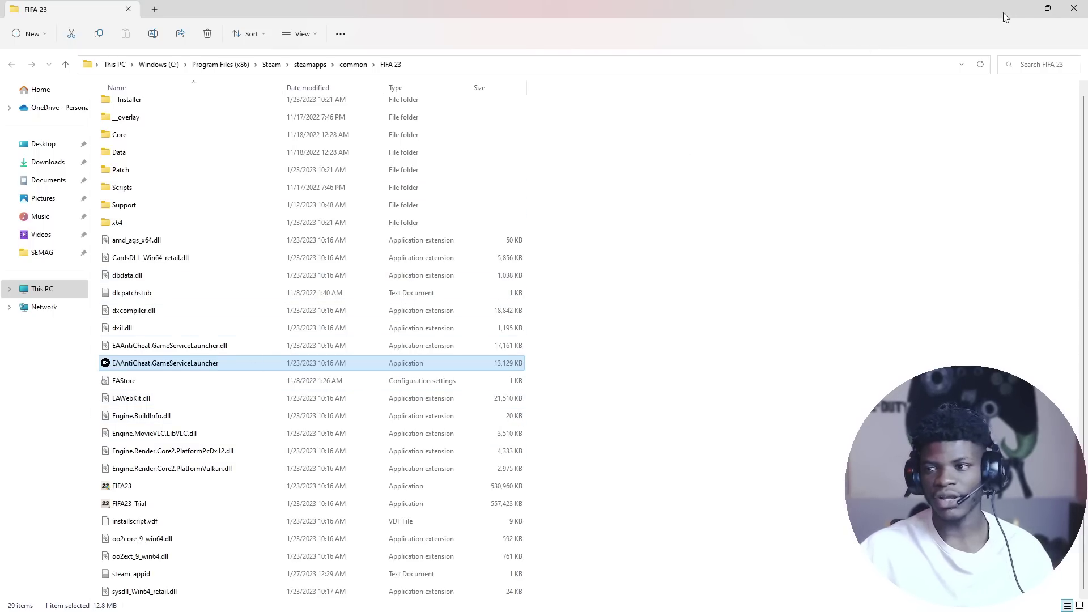
Step: Switch to Steam, view the local files options in the properties of EA SPORTS FIFA 23, and close them
left_click(1021, 9)
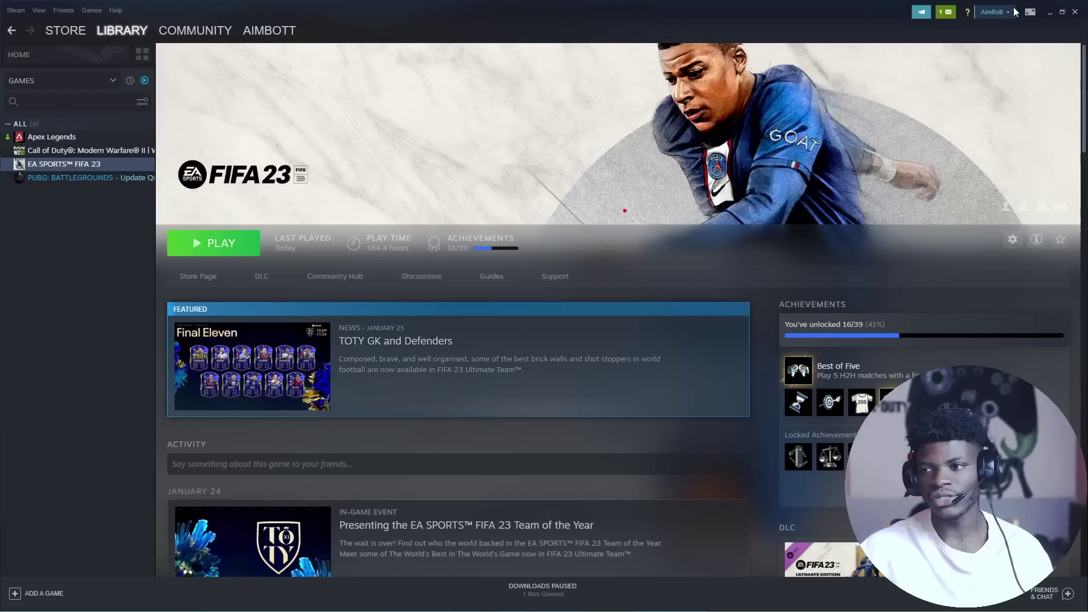
right_click(76, 169)
mouse_move(109, 222)
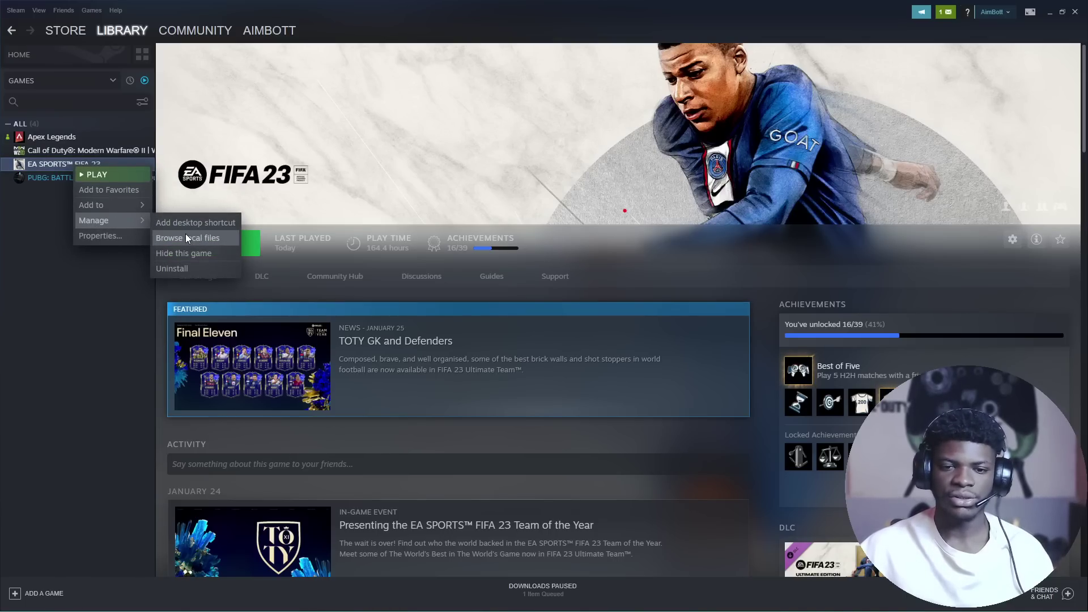
left_click(97, 235)
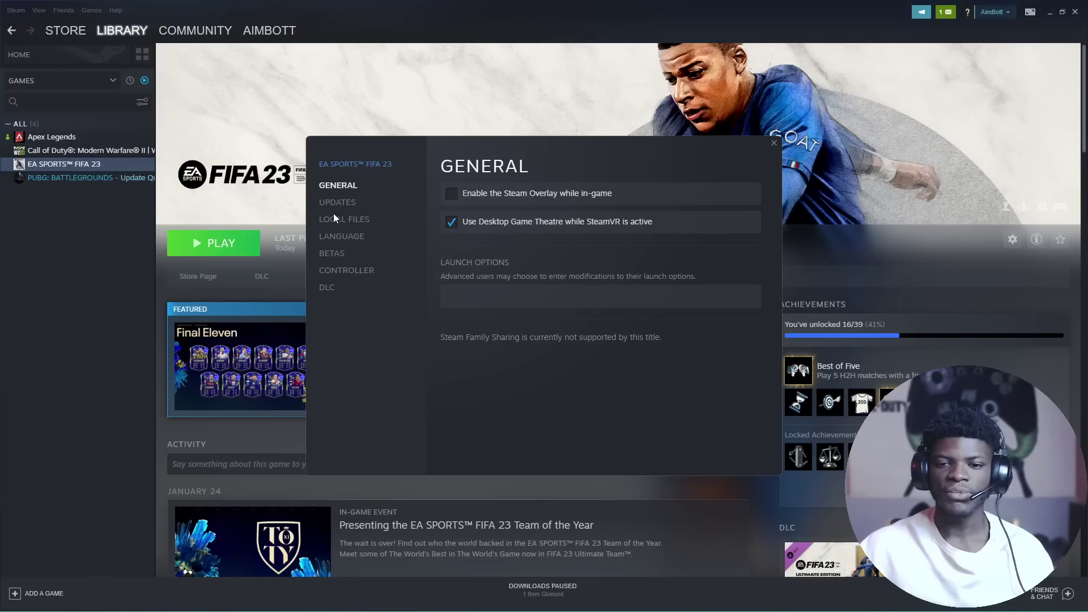
left_click(348, 221)
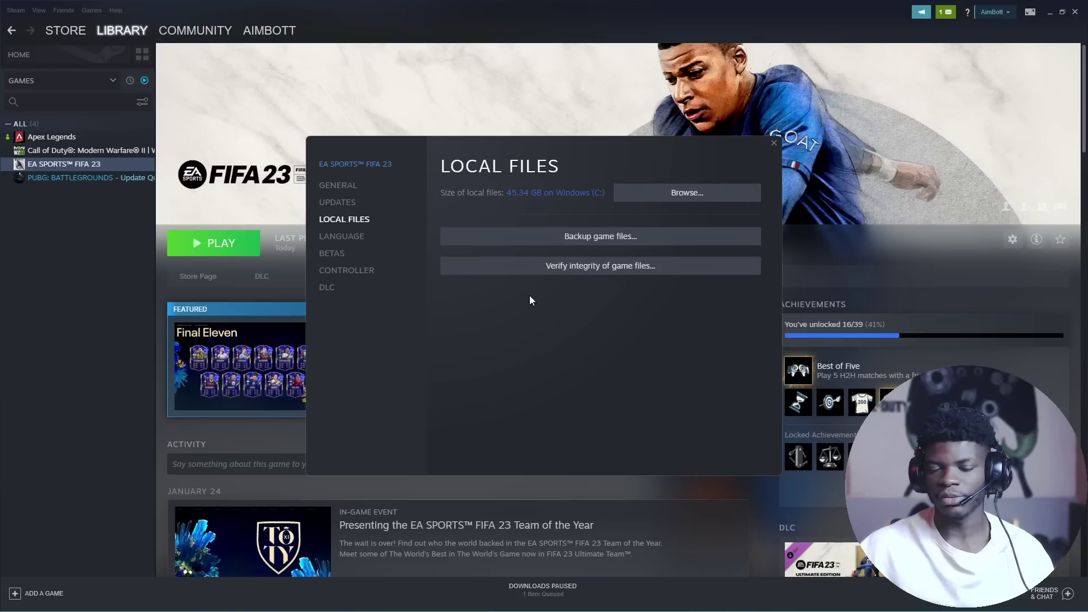
left_click(774, 143)
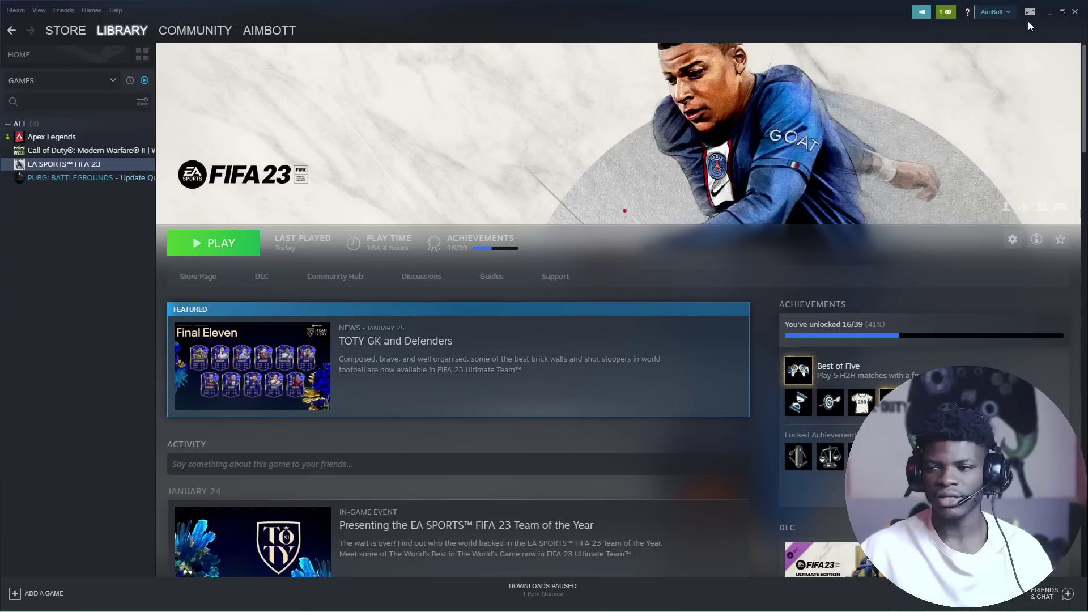
Step: Browse the local files of EA SPORTS FIFA 23 from the Steam library to return to its installation folder
right_click(95, 167)
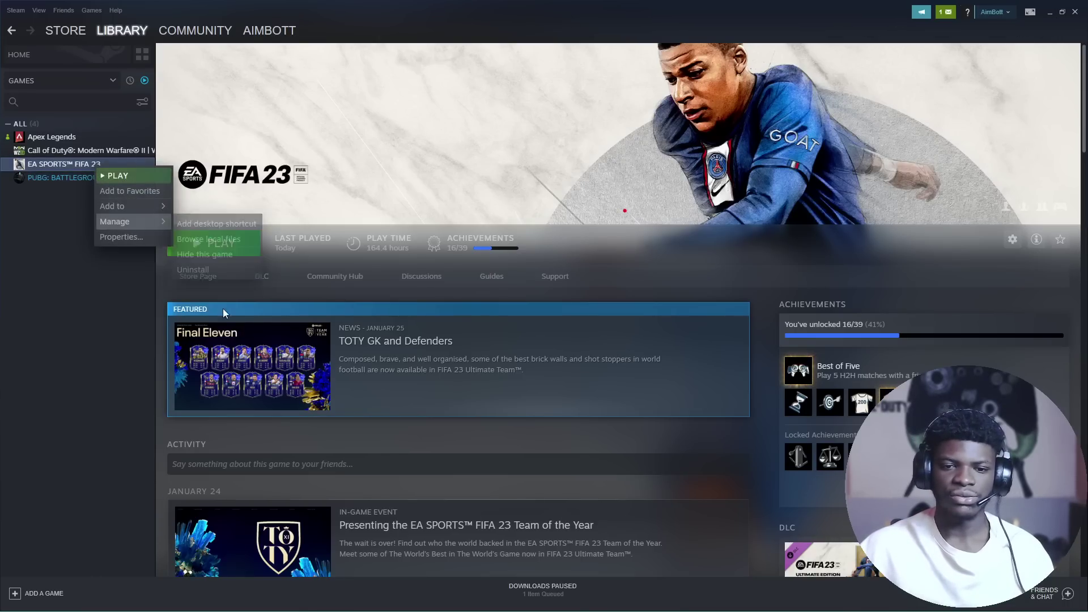
mouse_move(119, 222)
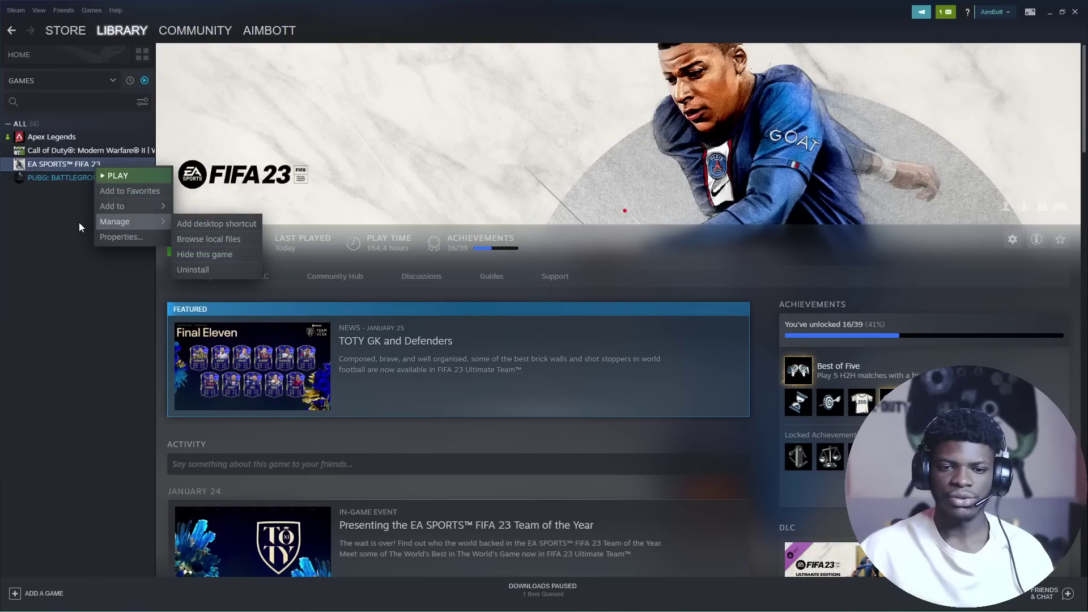
left_click(216, 242)
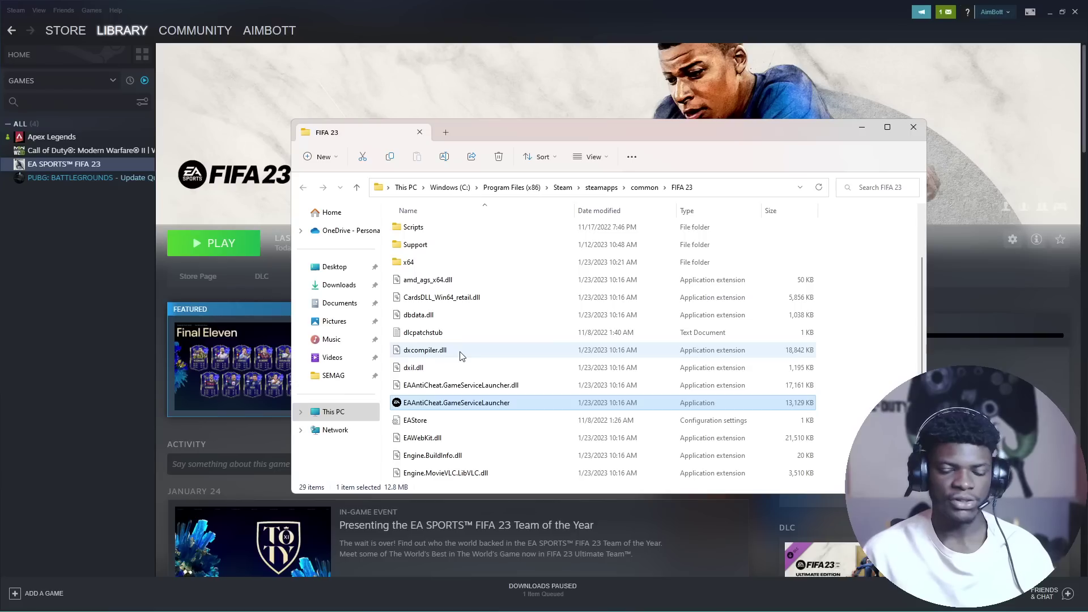
Step: Find the FIFA23 application in the installation folder and launch it
mouse_move(462, 355)
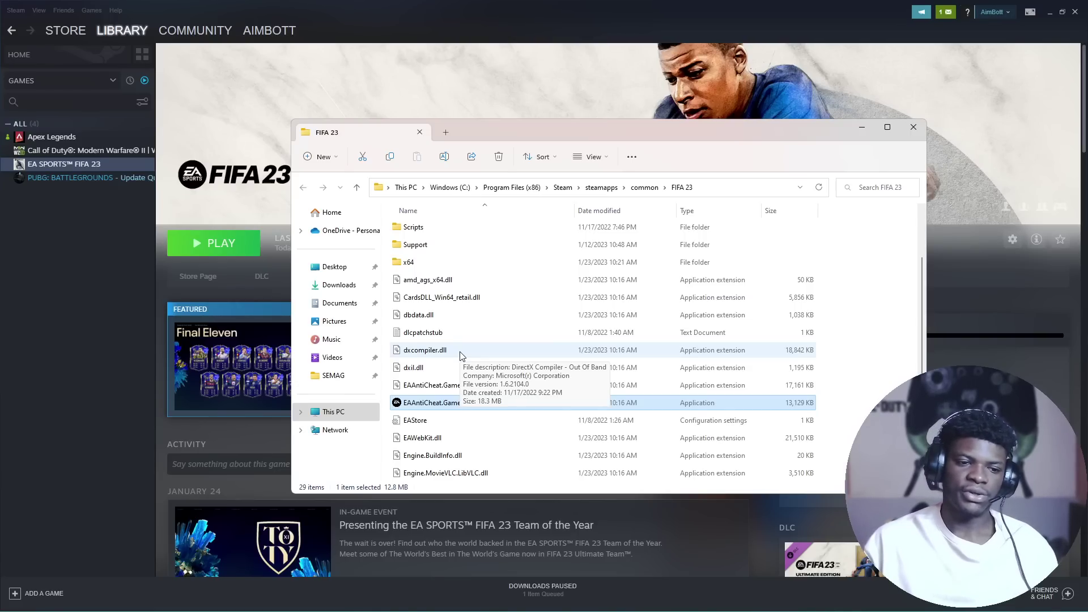
scroll(482, 340, "up", 2)
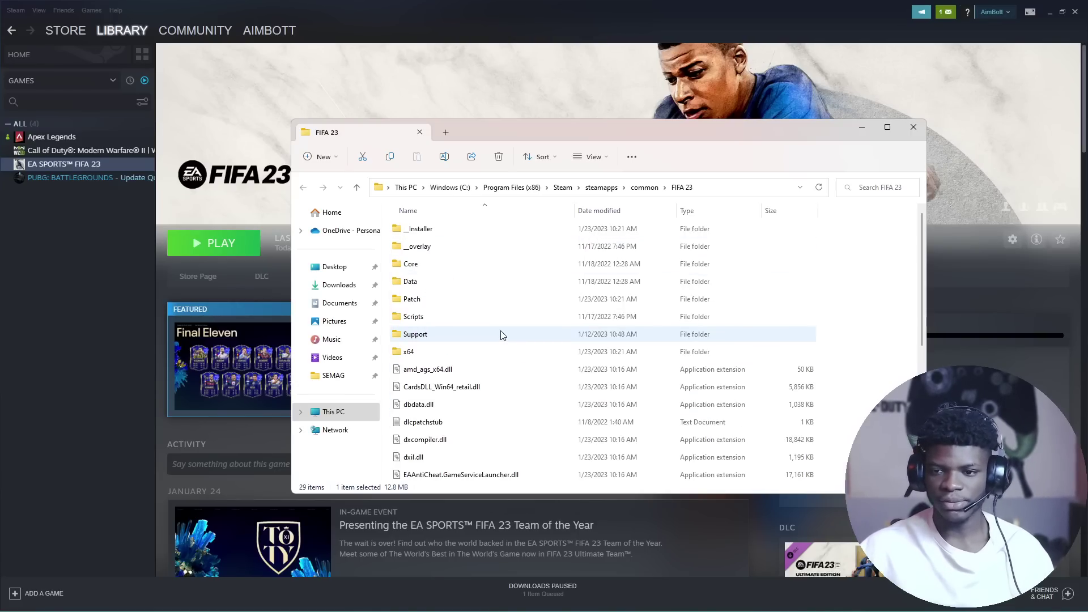
scroll(496, 326, "down", 4)
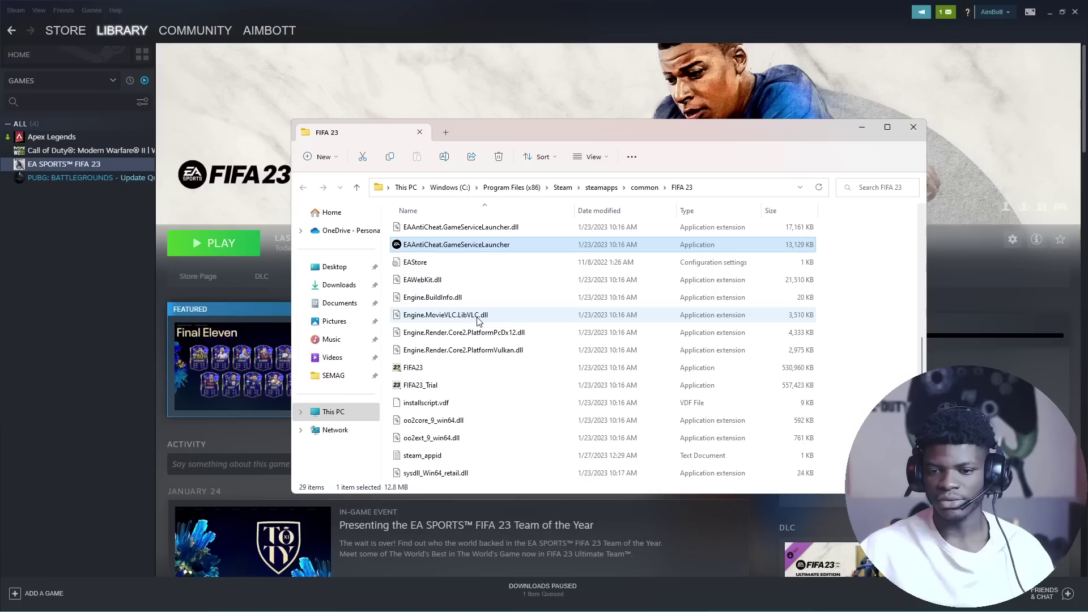
left_click(433, 368)
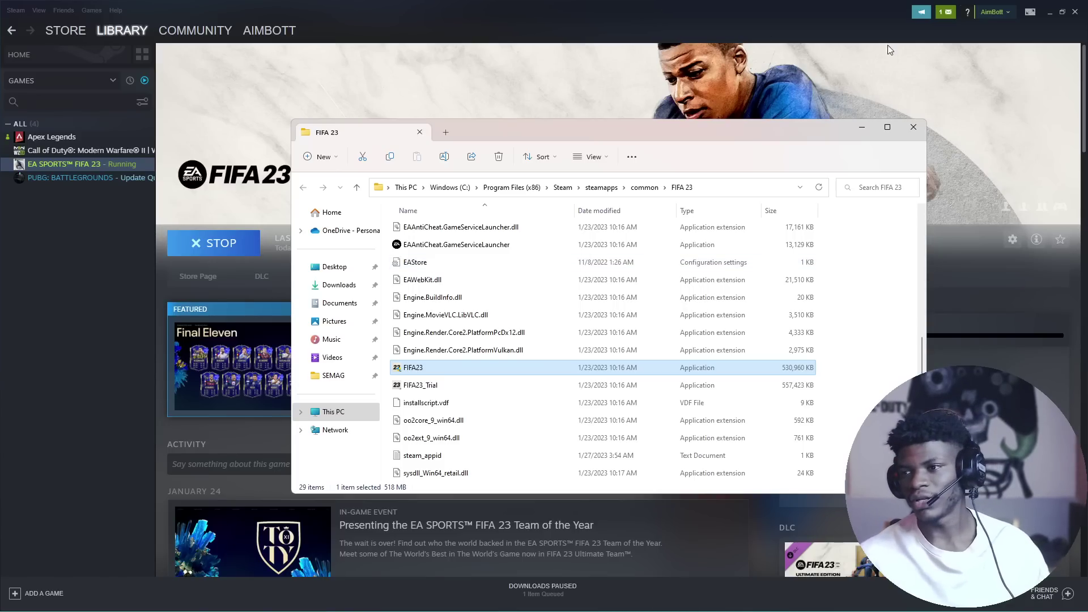
Step: Minimize the folder and Steam windows, switch to the running FIFA 23 game, and load the saved settings file
left_click(860, 127)
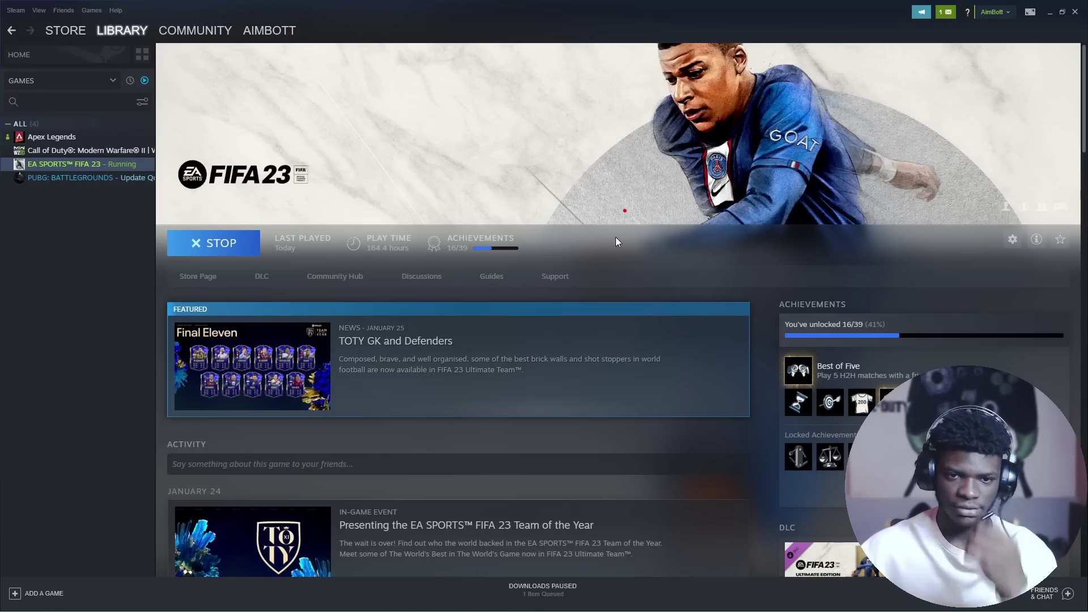
left_click(1050, 12)
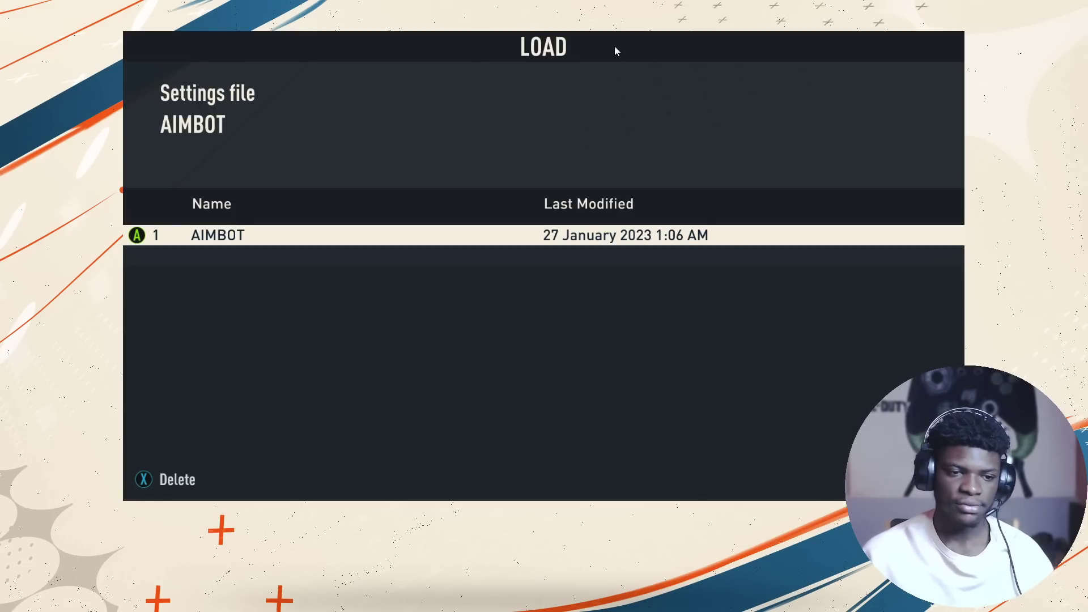
key("Return")
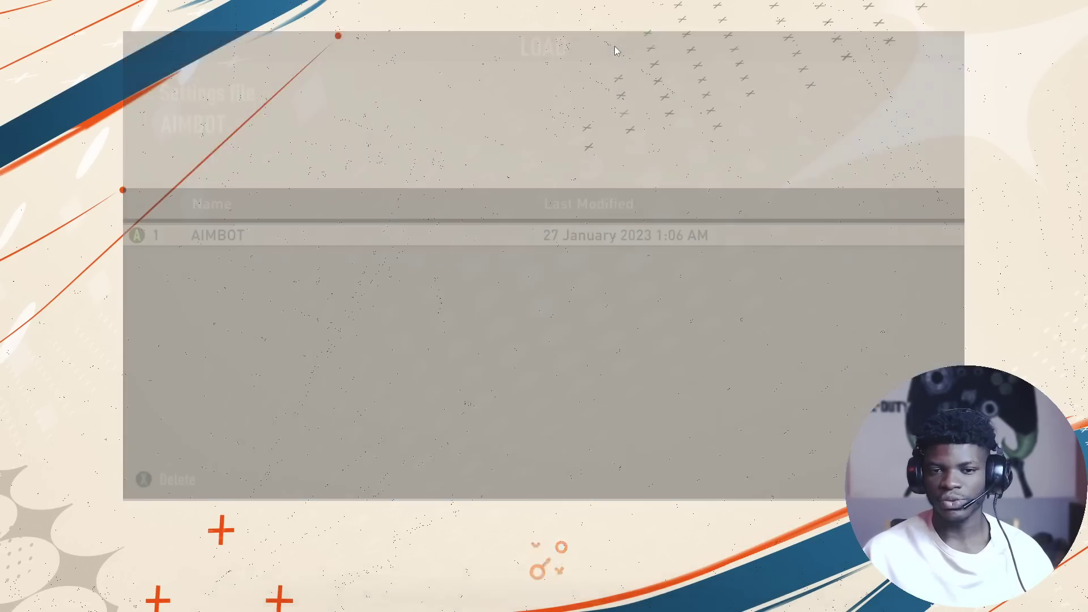